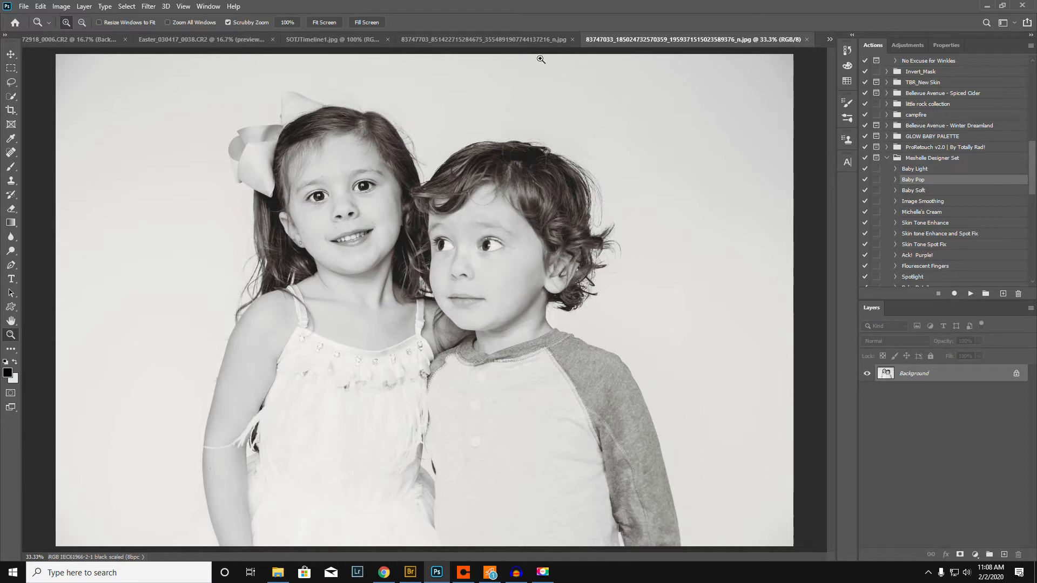
Step: Try a loose lasso cutout of the boy from the solo portrait as a new layer in the two-children photo
left_click(514, 38)
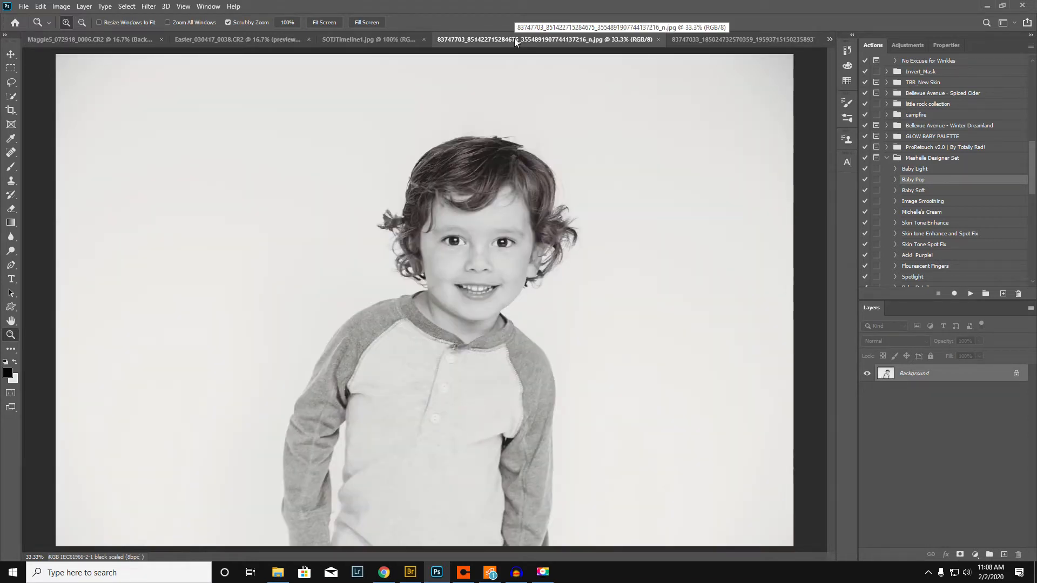
left_click(726, 39)
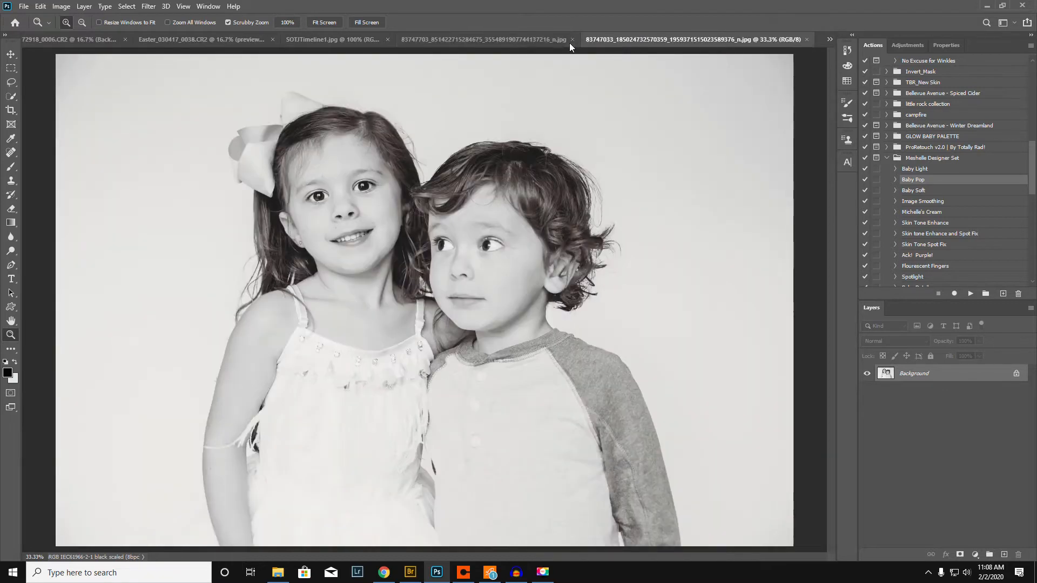
left_click(518, 39)
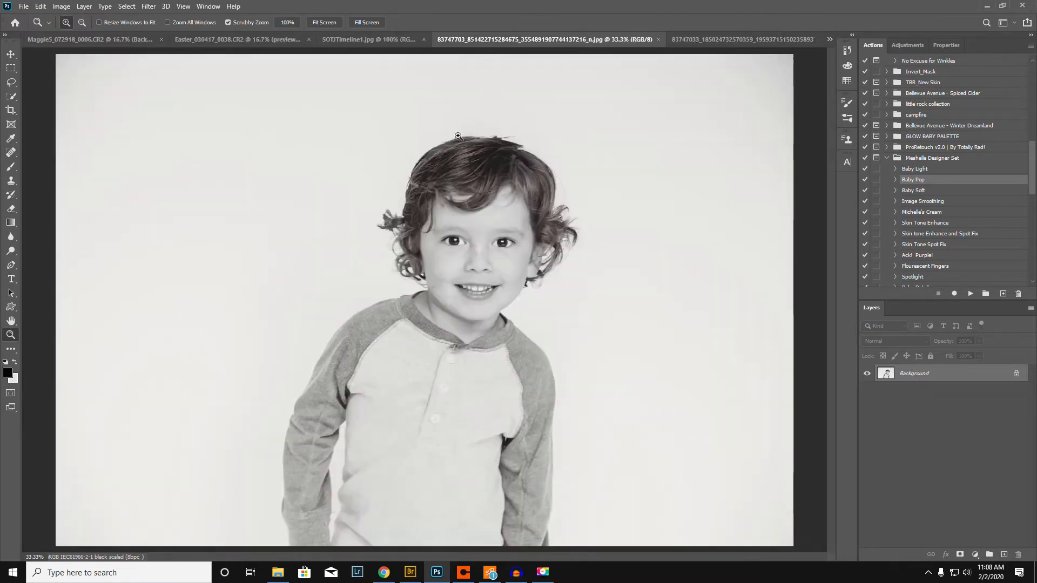
left_click(11, 83)
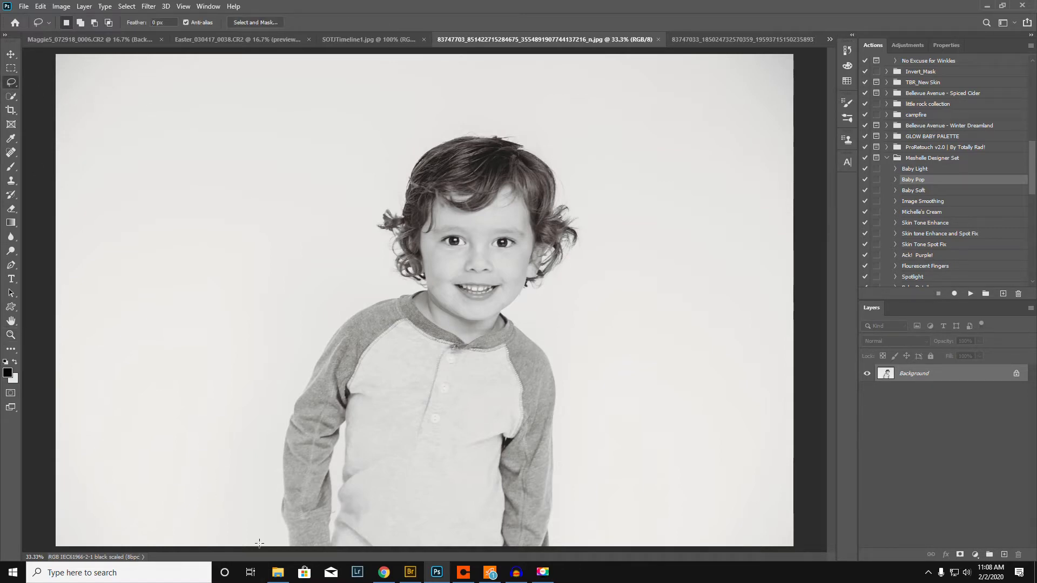
mouse_move(266, 545)
left_mouse_down()
mouse_move(262, 487)
mouse_move(285, 386)
mouse_move(321, 315)
mouse_move(389, 278)
mouse_move(365, 236)
left_mouse_up()
mouse_move(430, 116)
left_mouse_down()
mouse_move(498, 119)
mouse_move(559, 139)
mouse_move(595, 181)
mouse_move(606, 245)
left_mouse_up()
mouse_move(570, 348)
left_mouse_down()
mouse_move(592, 420)
mouse_move(587, 529)
mouse_move(564, 563)
mouse_move(266, 546)
left_mouse_up()
key("v")
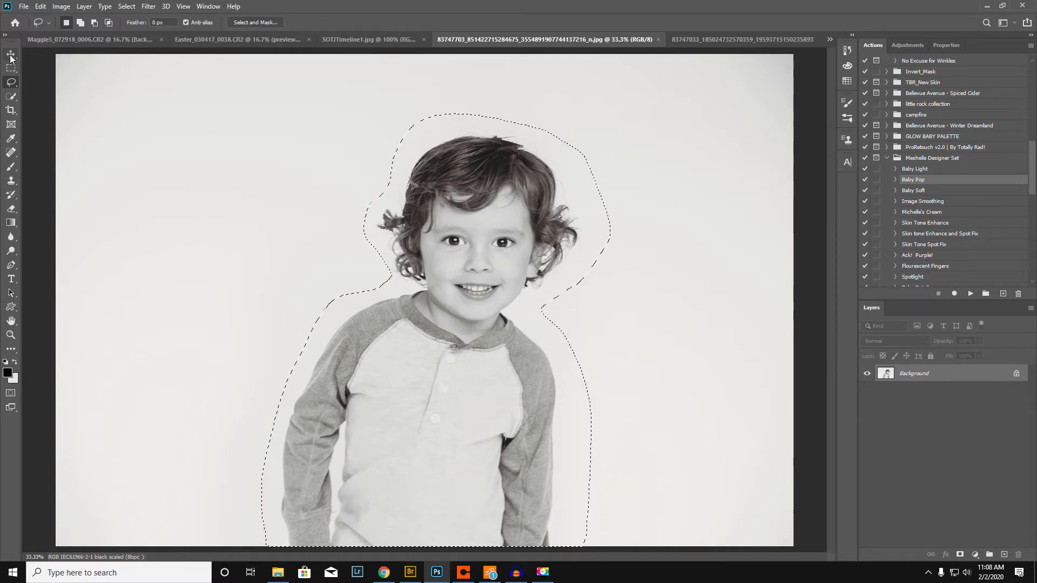
mouse_move(490, 170)
left_mouse_down()
mouse_move(708, 40)
mouse_move(605, 116)
mouse_move(481, 254)
mouse_move(523, 244)
mouse_move(516, 218)
mouse_move(497, 232)
mouse_move(502, 244)
mouse_move(521, 238)
mouse_move(521, 221)
left_mouse_up()
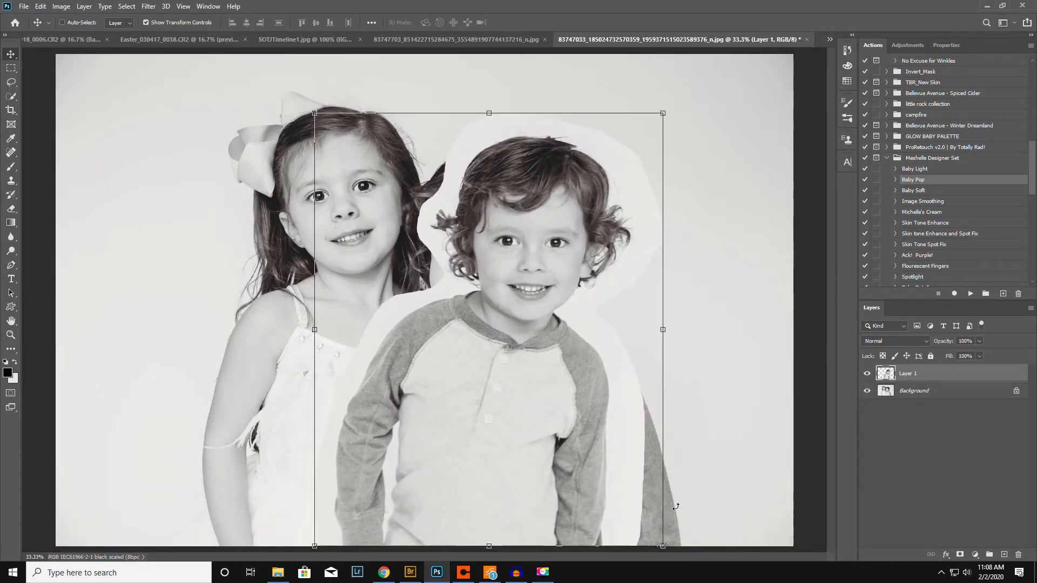
key("Delete")
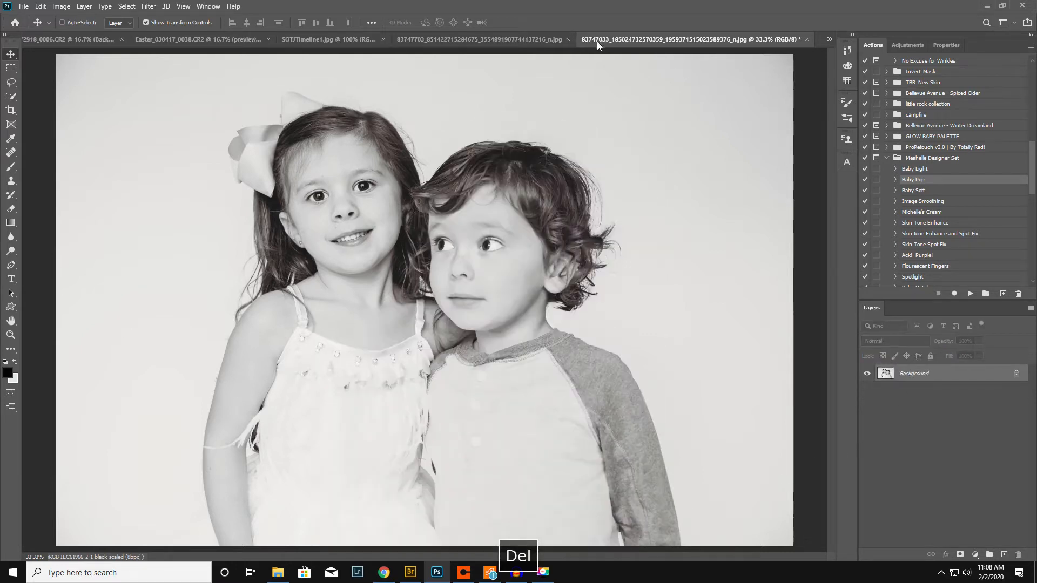
Step: Marquee-select the boy and the background to the image's right edge in the solo portrait, and copy it into the two-children photo
left_click(488, 38)
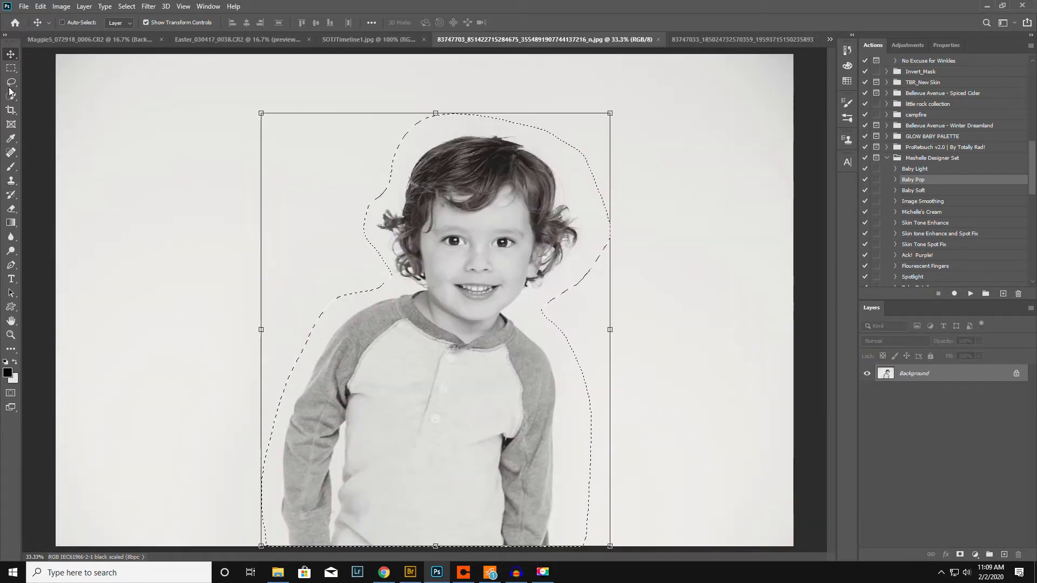
left_click(11, 82)
left_click(306, 172)
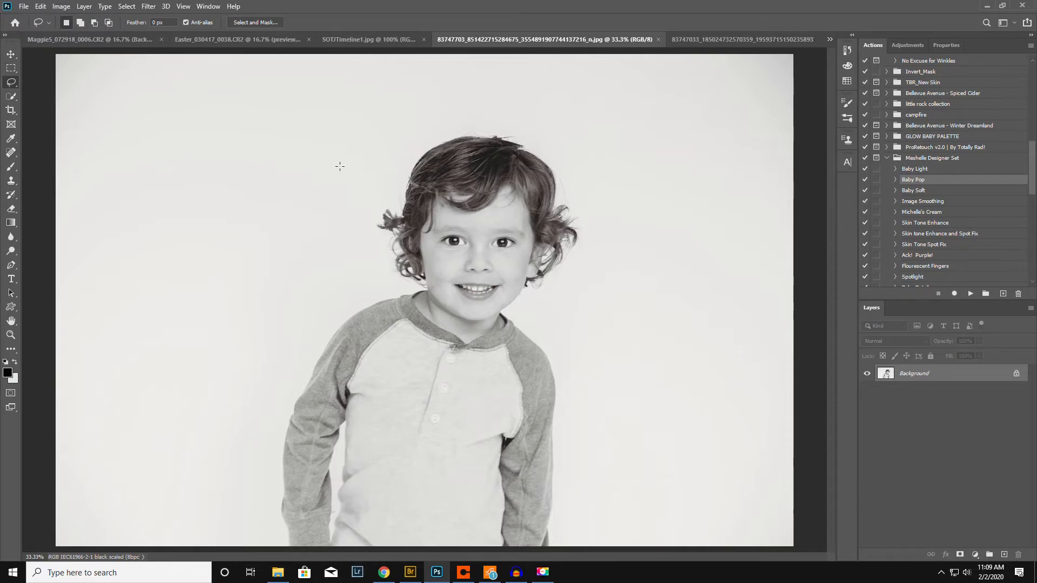
left_click(11, 69)
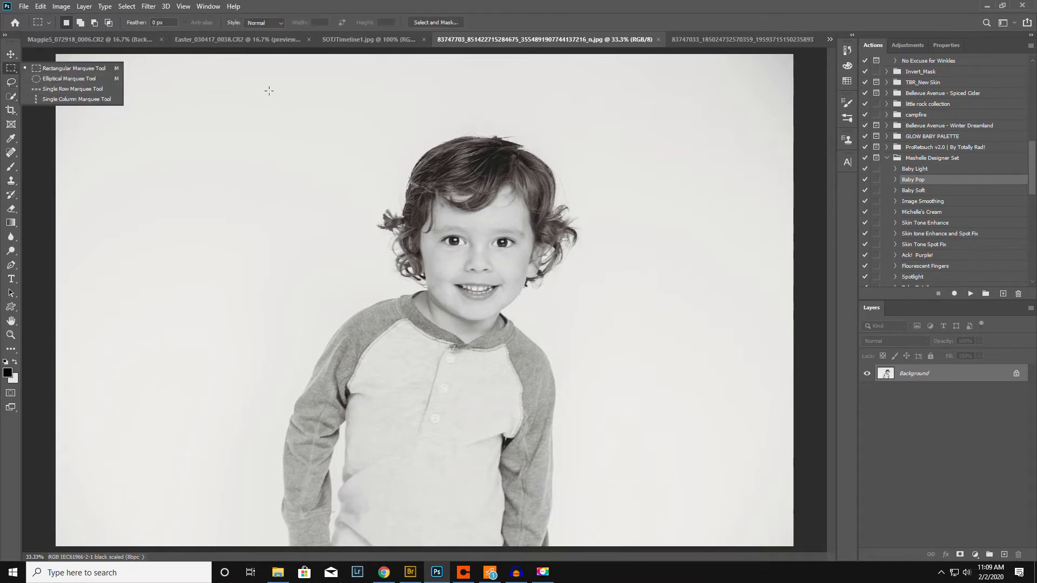
left_click_drag(272, 50, 800, 556)
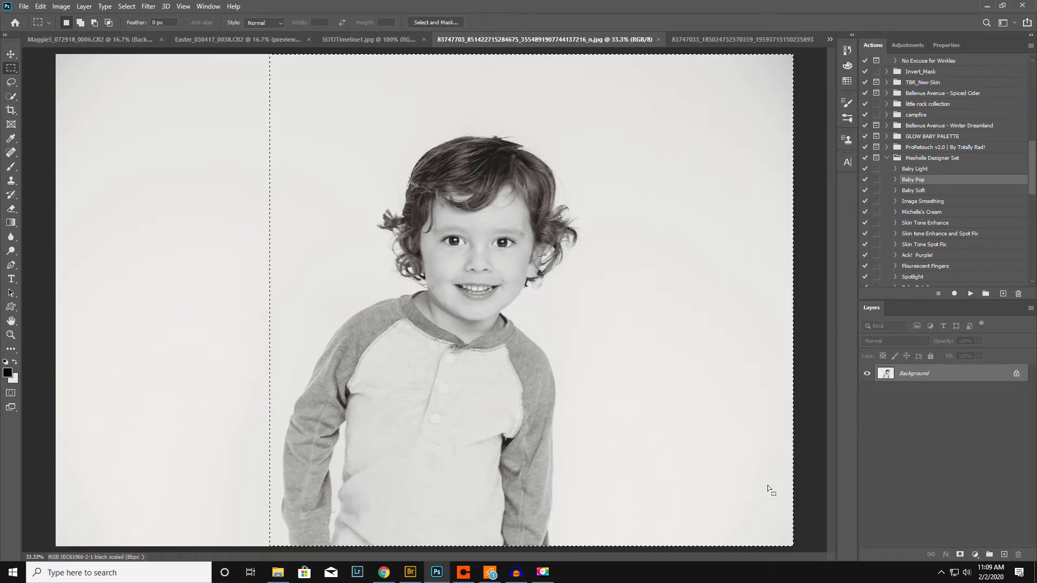
left_click(10, 56)
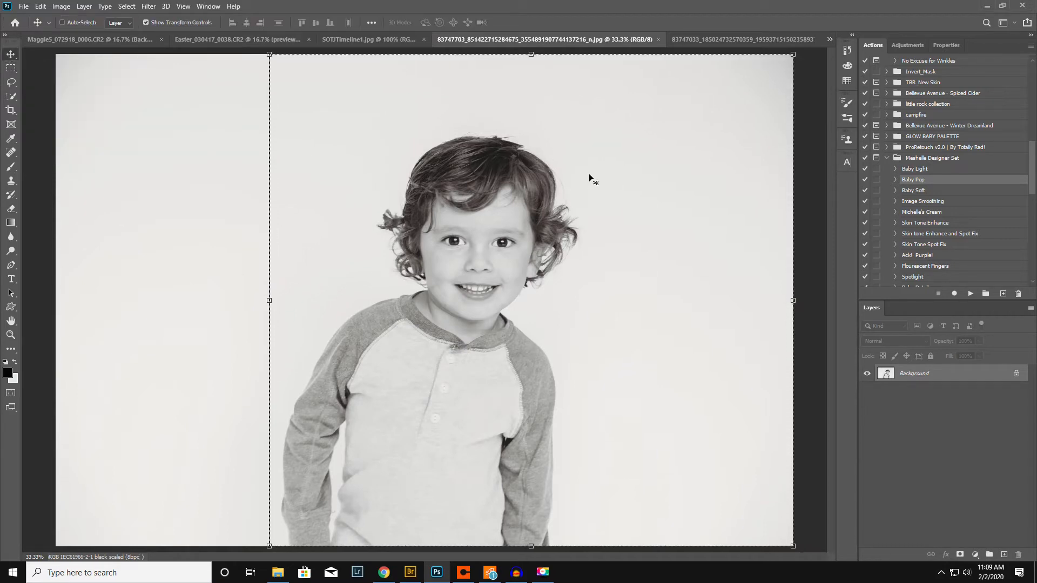
left_click_drag(600, 177, 545, 209)
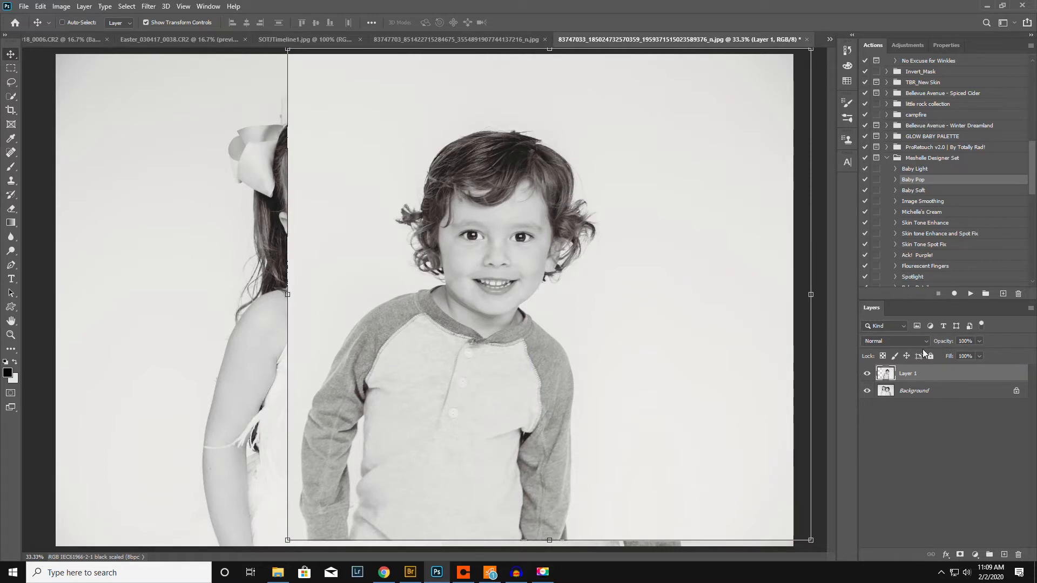
Step: Lower the pasted boy layer's opacity to 57% and scale it to 108.35% over the original boy
left_click_drag(944, 343, 922, 360)
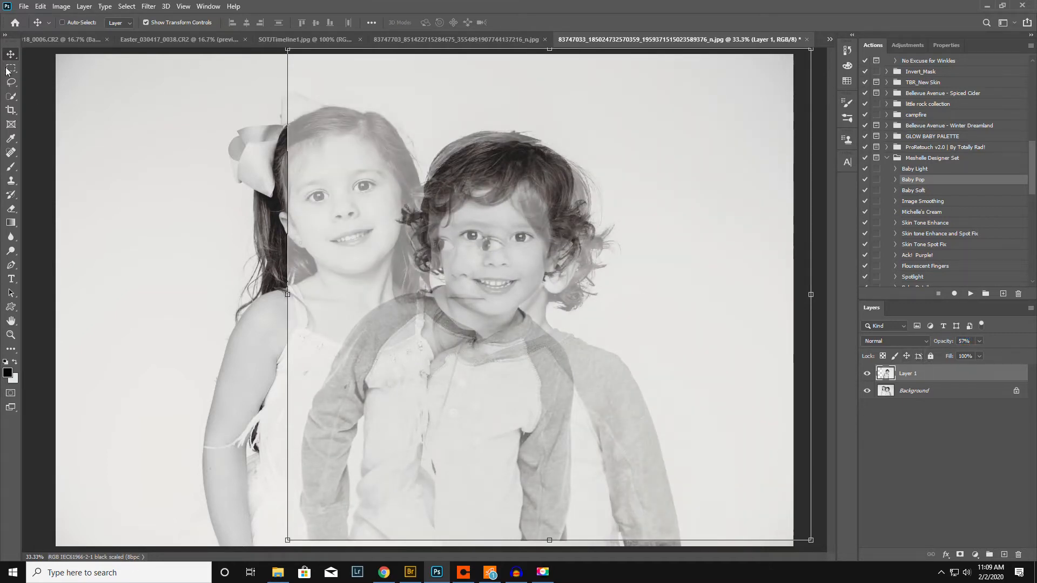
left_click_drag(556, 275, 455, 455)
left_click_drag(440, 559, 526, 313)
key("space")
left_click_drag(302, 534, 250, 567)
mouse_move(463, 400)
left_mouse_down()
mouse_move(497, 394)
mouse_move(484, 407)
mouse_move(461, 404)
mouse_move(478, 405)
left_mouse_up()
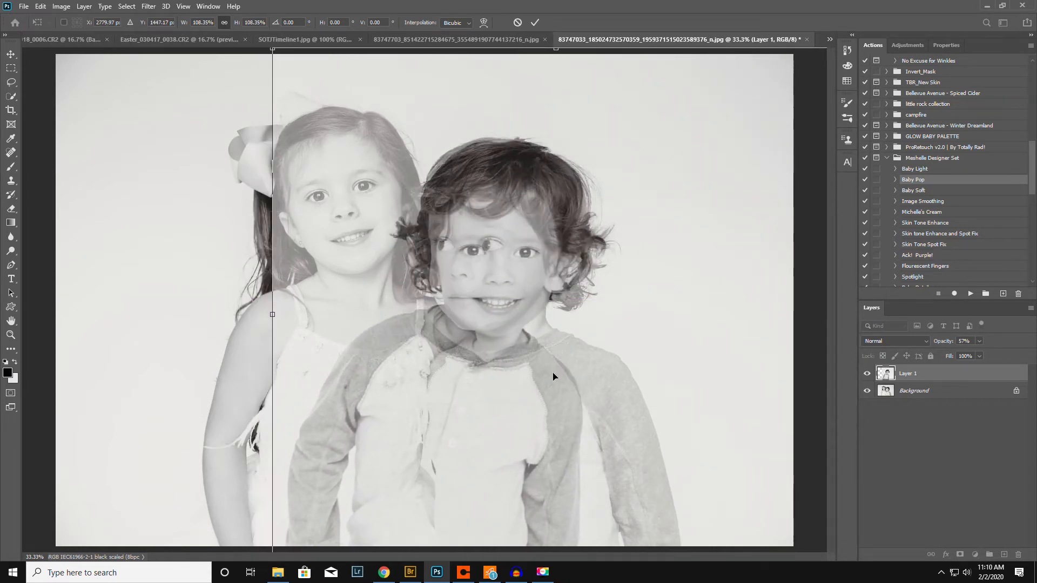
Step: Rotate the boy layer to -5.33° and nudge it down to align his head with the original, applying the transform
left_click_drag(253, 75, 226, 97)
mouse_move(488, 244)
left_mouse_down()
mouse_move(510, 225)
mouse_move(547, 229)
mouse_move(489, 244)
mouse_move(497, 243)
left_mouse_up()
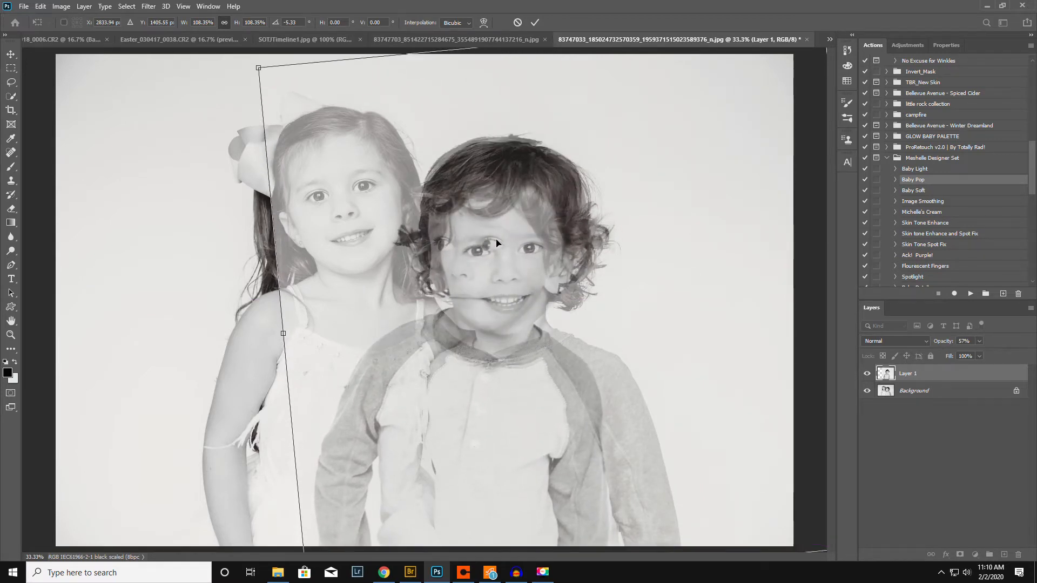
key("Down")
key("Down")
key("Down")
key("Down")
key("Down")
key("Down")
key("Down")
key("Down")
key("Down")
key("Down")
key("Down")
key("Down")
key("Down")
key("Down")
key("Down")
key("Down")
key("Down")
key("Down")
key("Down")
key("Down")
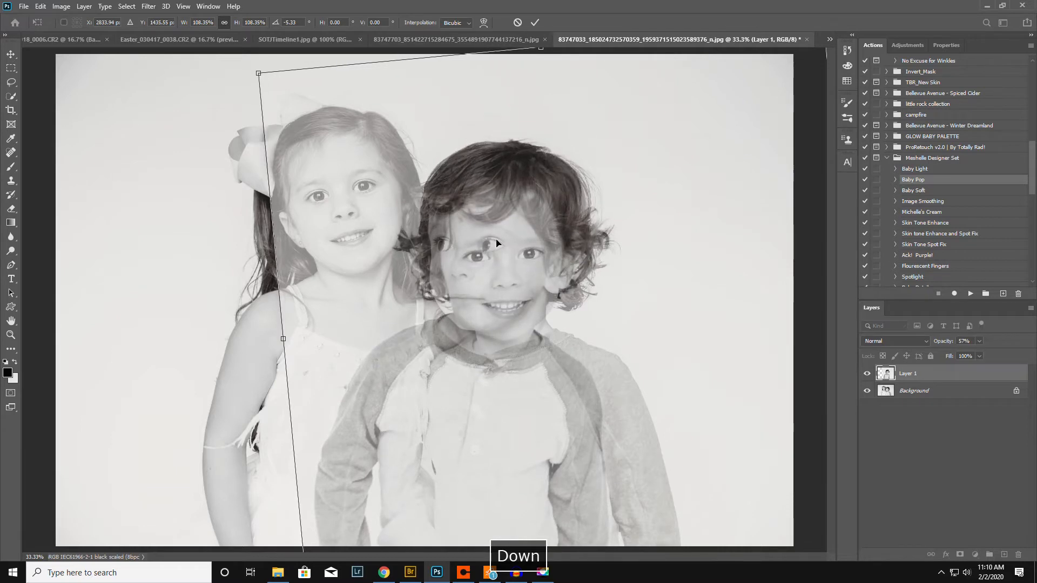
key("Down")
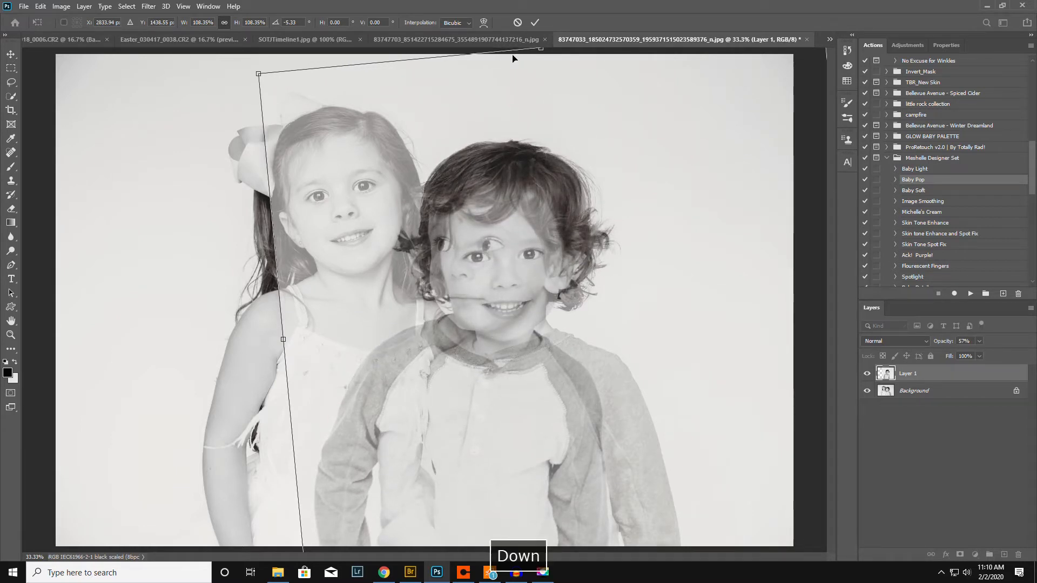
left_click(536, 22)
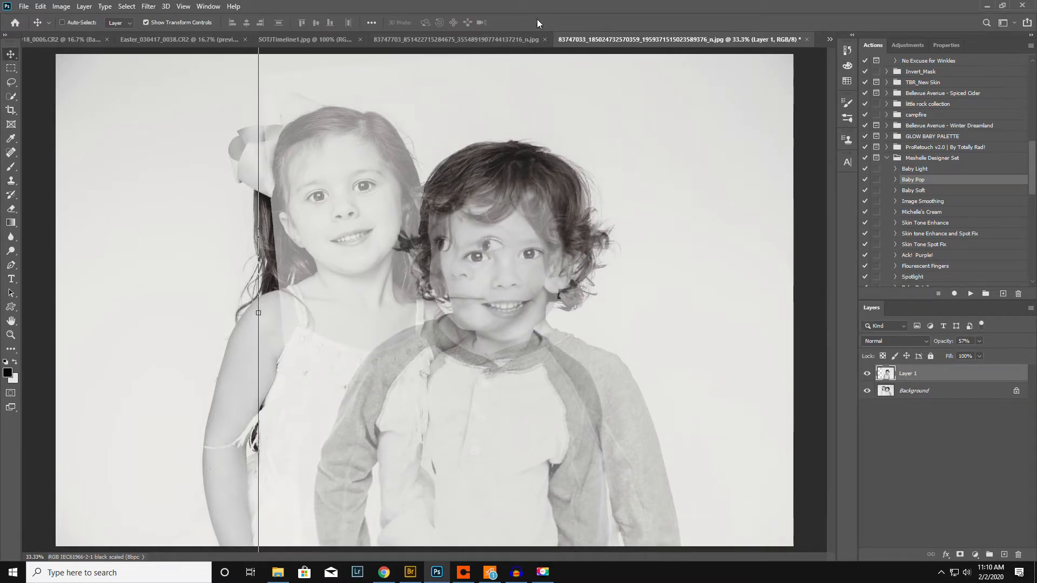
Step: Restore the boy layer's opacity to 100% and add a layer mask for painting with a black brush
left_click_drag(947, 342, 1034, 341)
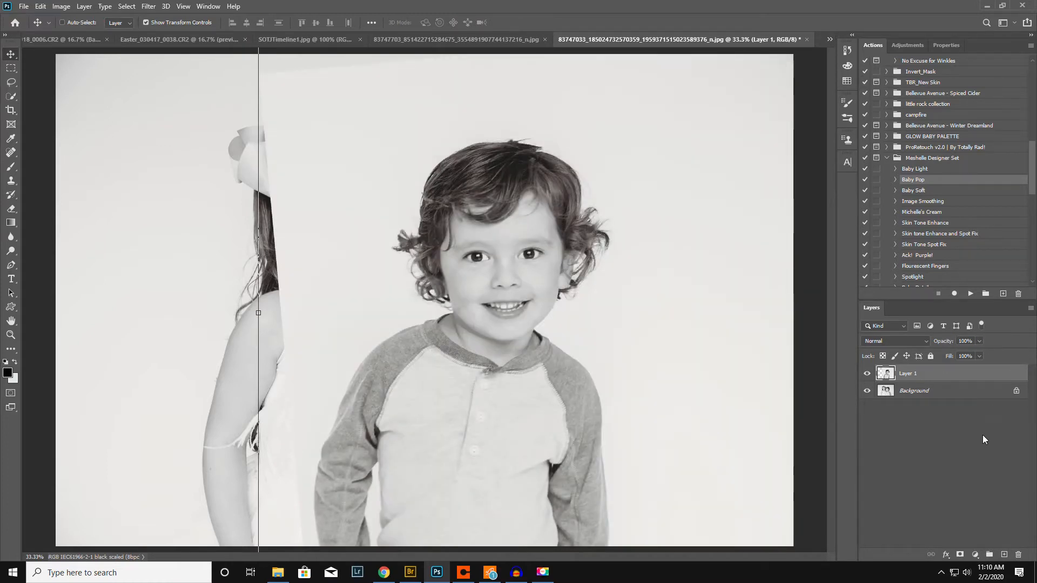
left_click(961, 556)
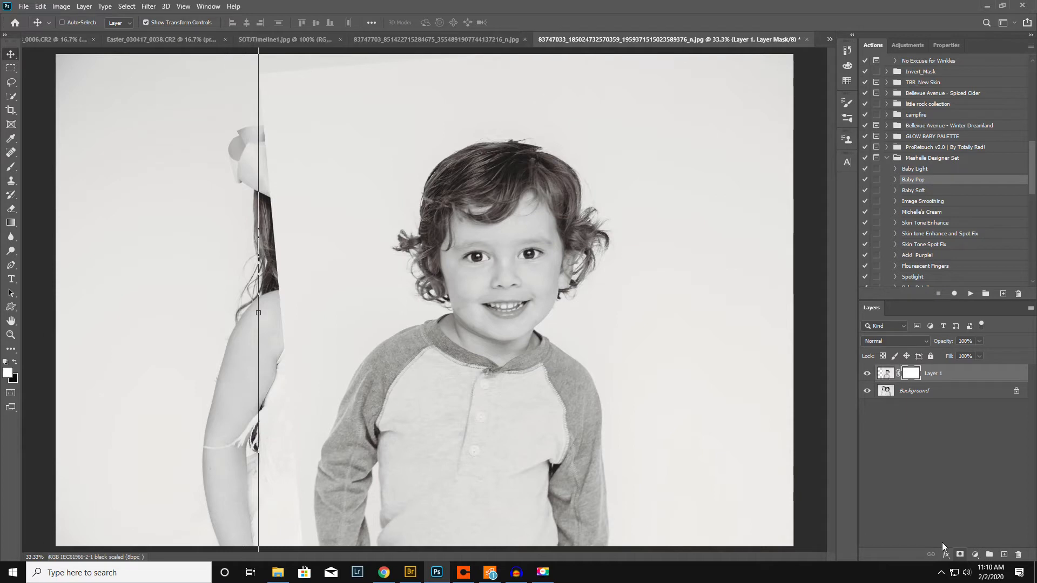
left_click(12, 169)
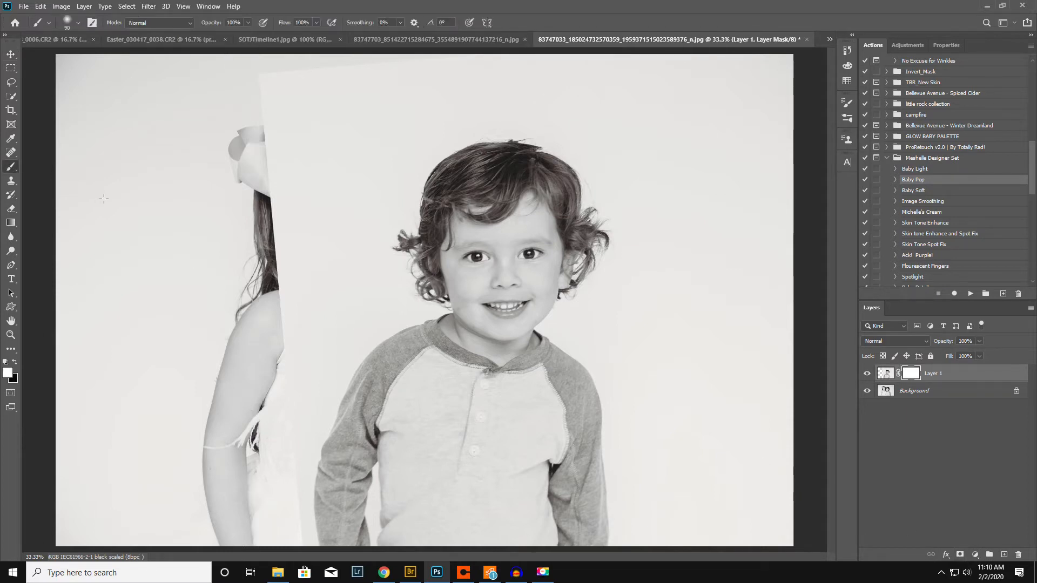
key("x")
Step: Try revealing the girl's face with one dab of a 700 px black brush on the mask
key("bracketleft")
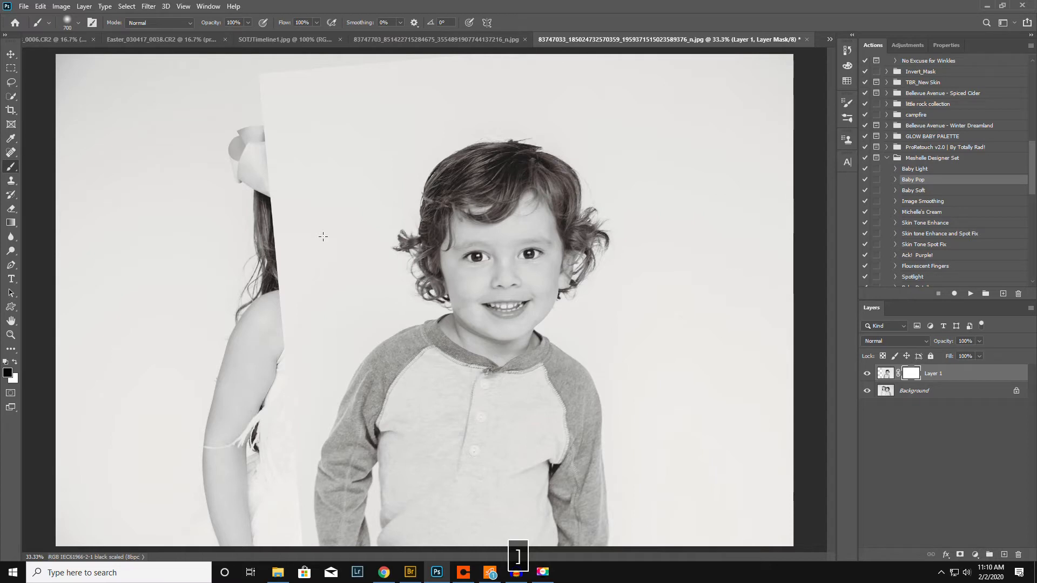
left_click(326, 227)
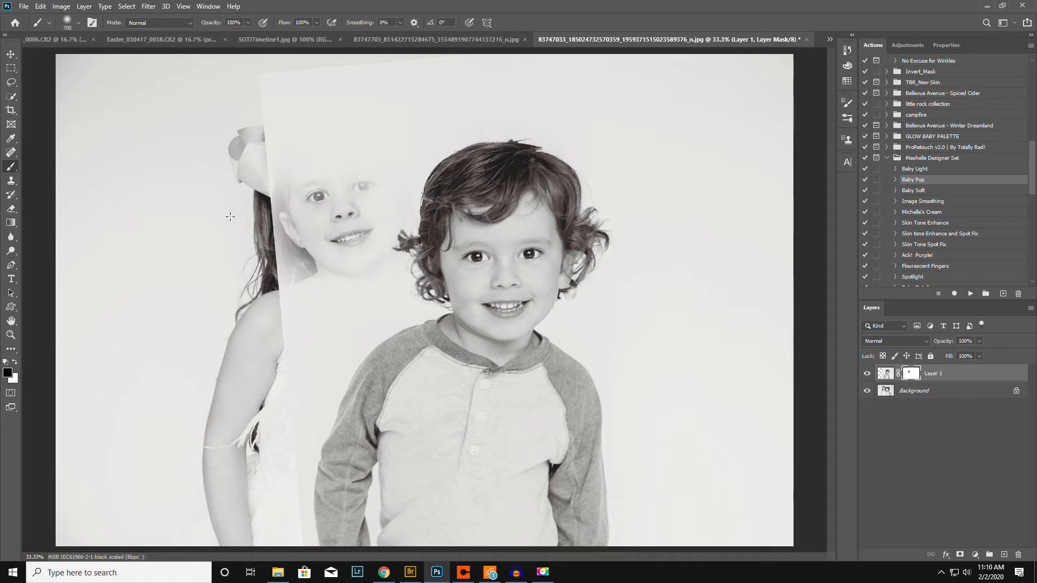
key("ctrl+z")
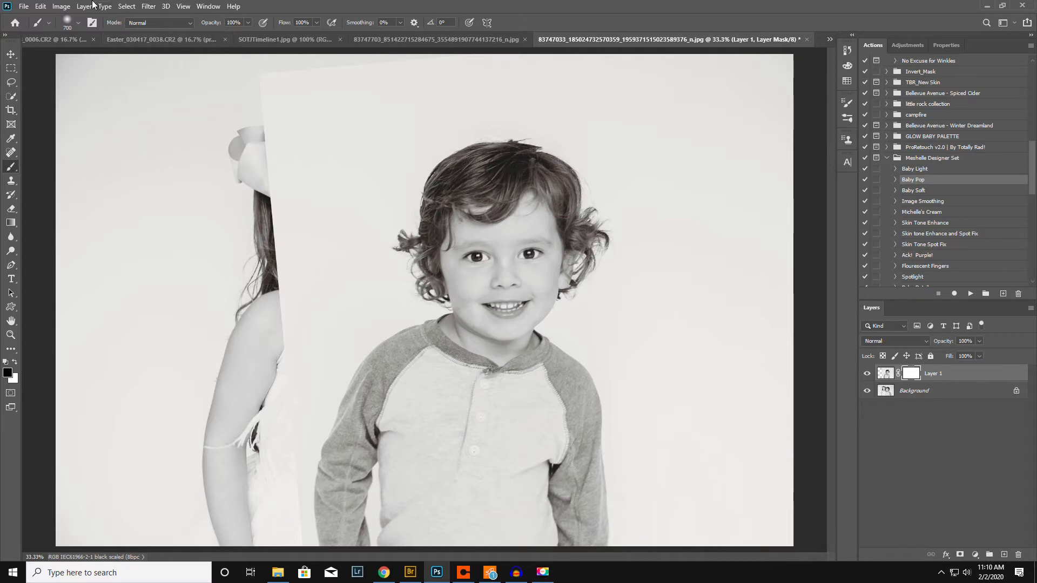
Step: Make the soft mask brush much smaller than 700 px
left_click(70, 19)
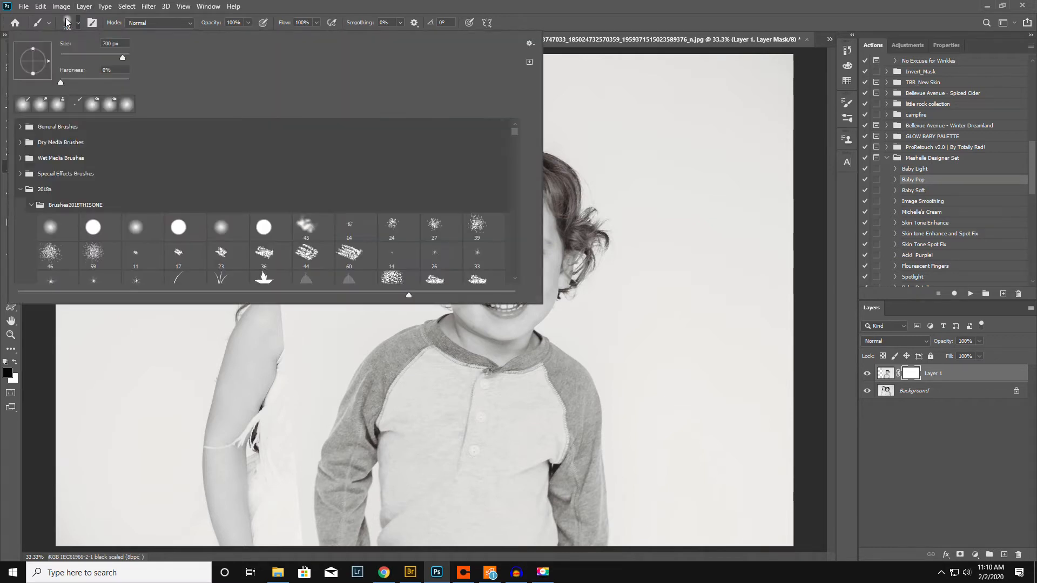
left_click(80, 54)
left_click(585, 7)
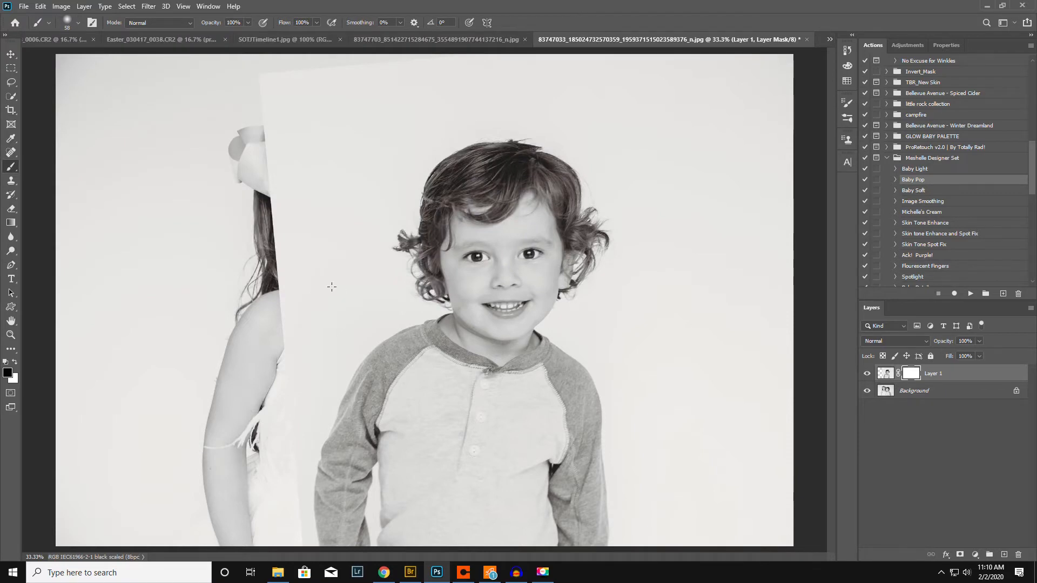
Step: Switch the editing target from the mask to the boy layer's image and back to the mask
key("Tab")
key("Tab")
left_click(886, 375)
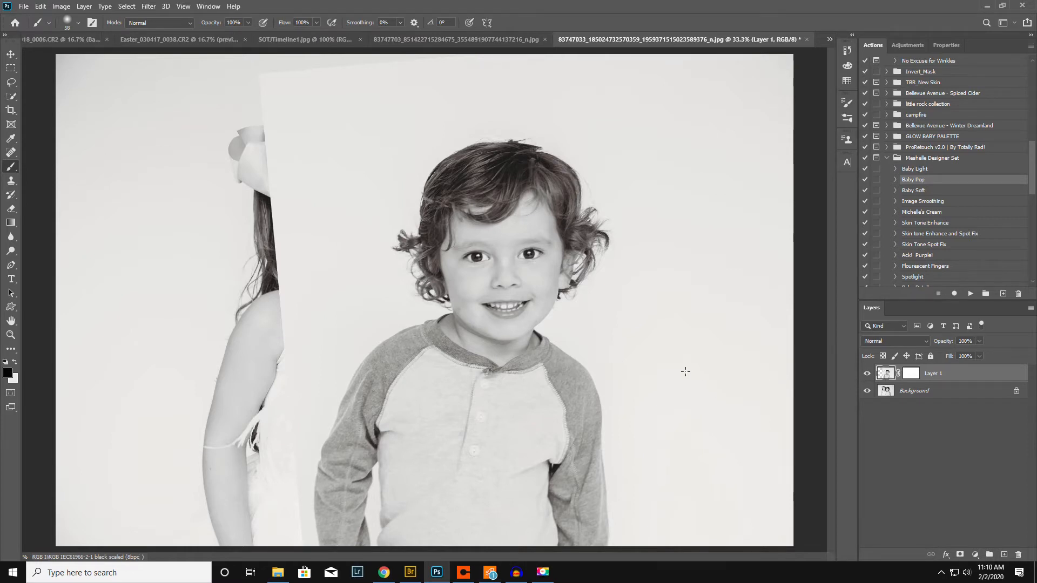
left_click(913, 374)
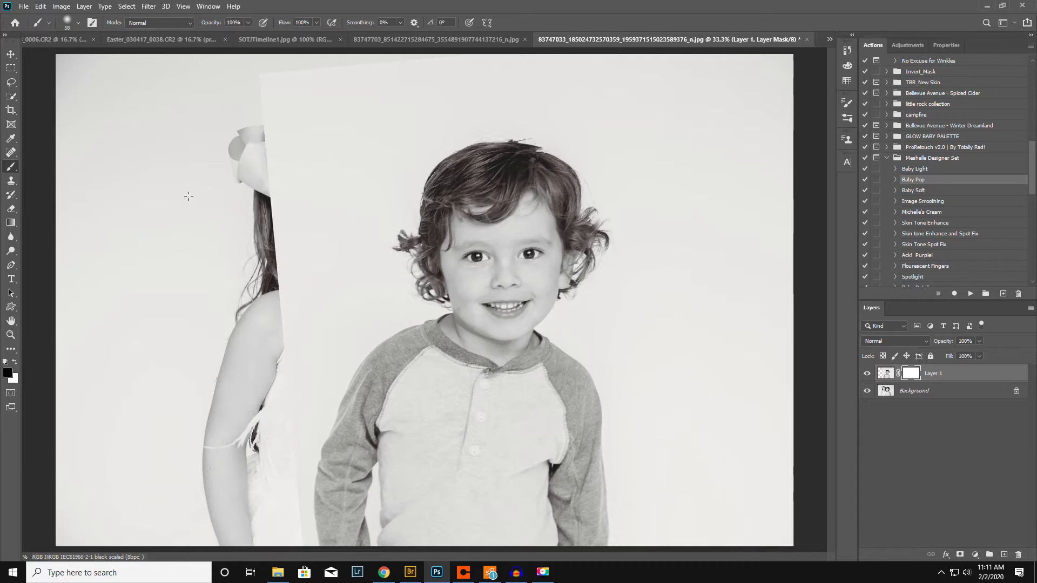
key("Tab")
key("Tab")
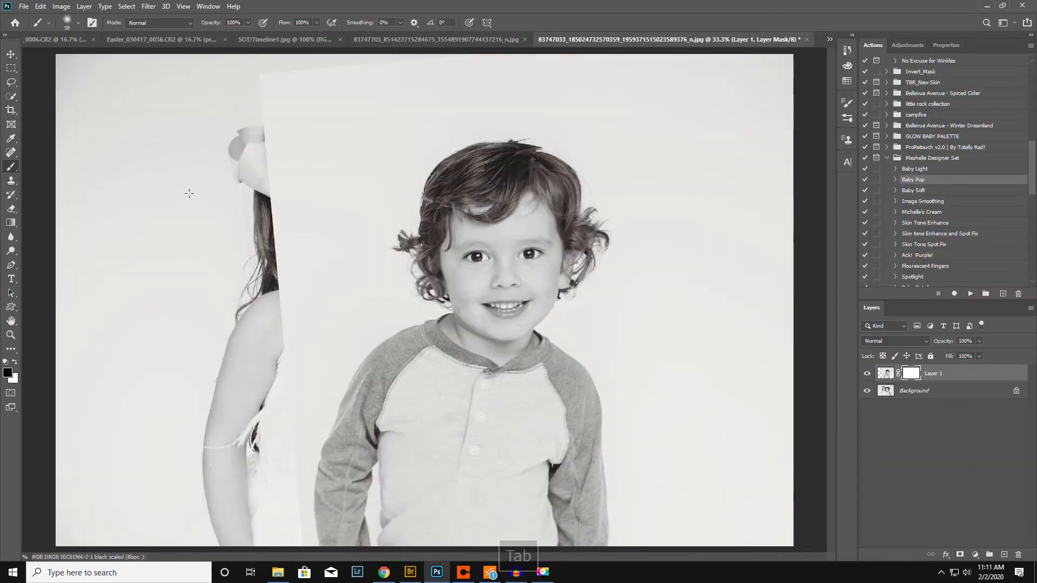
Step: Show the brush outline, enlarge the brush to 250 px, and mask in black to reveal the girl's bow and outer hair
key("Caps_Lock")
key("bracketright")
key("bracketright")
key("bracketright")
key("bracketright")
key("bracketright")
key("bracketright")
key("bracketright")
key("bracketright")
key("bracketright")
key("bracketright")
mouse_move(289, 163)
left_mouse_down()
mouse_move(284, 142)
mouse_move(269, 144)
mouse_move(291, 139)
mouse_move(256, 149)
mouse_move(276, 98)
mouse_move(271, 61)
mouse_move(355, 68)
mouse_move(310, 100)
mouse_move(332, 139)
mouse_move(294, 181)
mouse_move(266, 299)
left_mouse_up()
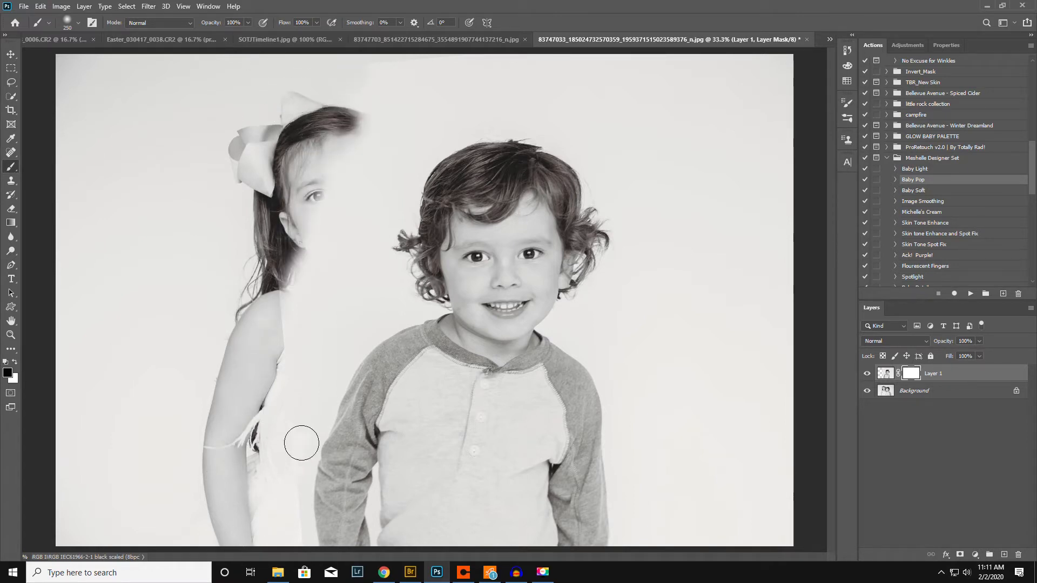
Step: Paint black on the mask to reveal the girl's dress and upper chest beside the boy's sleeve
mouse_move(288, 520)
left_mouse_down()
mouse_move(296, 430)
mouse_move(334, 347)
mouse_move(367, 321)
mouse_move(324, 358)
left_mouse_up()
key("bracketleft")
left_click(325, 358)
Step: Reduce the brush to 80 px and reveal the girl's strap and hair closely along the boy's shoulder and curls
key("bracketleft")
key("bracketleft")
key("bracketleft")
key("bracketleft")
key("bracketleft")
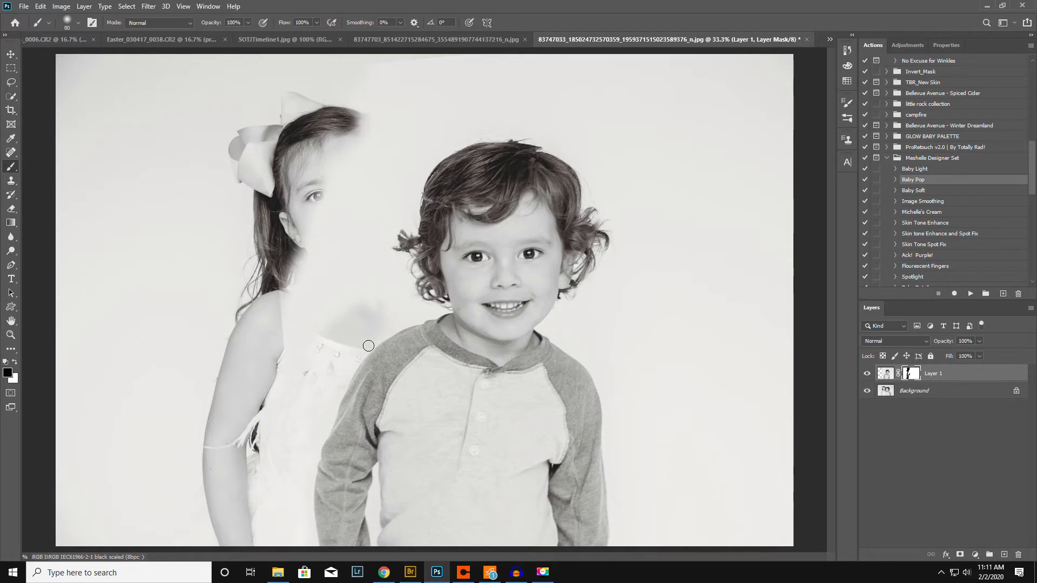
mouse_move(313, 339)
left_mouse_down()
mouse_move(369, 334)
mouse_move(369, 348)
mouse_move(441, 310)
mouse_move(420, 311)
mouse_move(391, 265)
mouse_move(330, 221)
mouse_move(319, 269)
left_mouse_up()
Step: Enlarge the brush to 175 px and paint the mask black over the girl's remaining head, face, neck and chest
key("bracketright")
key("bracketright")
key("bracketright")
key("bracketright")
left_click_drag(377, 132, 378, 90)
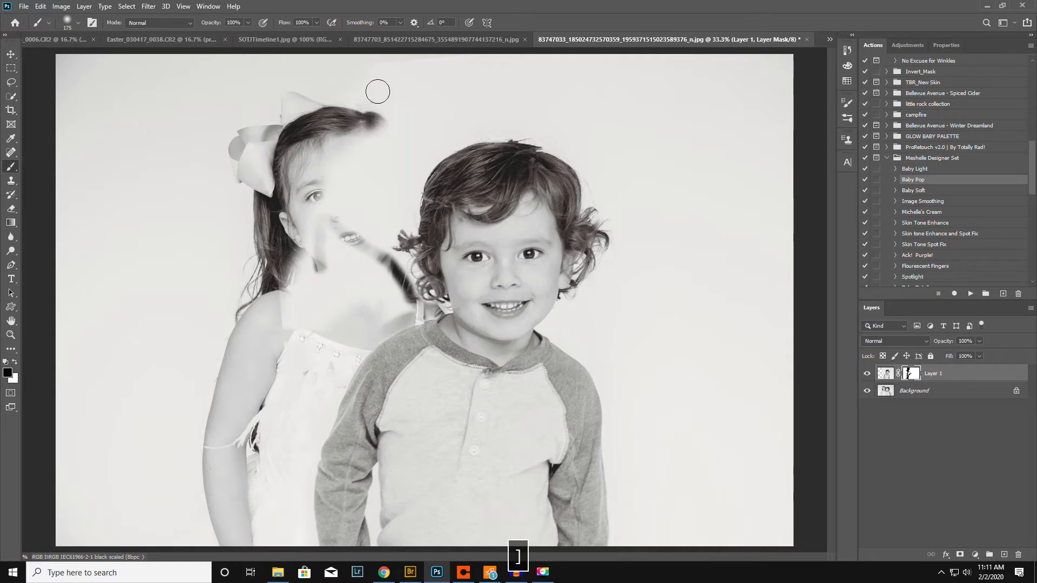
mouse_move(373, 119)
left_mouse_down()
mouse_move(328, 178)
mouse_move(347, 258)
mouse_move(310, 261)
mouse_move(301, 307)
mouse_move(274, 325)
mouse_move(291, 293)
mouse_move(292, 316)
mouse_move(320, 315)
mouse_move(359, 284)
mouse_move(335, 300)
mouse_move(341, 305)
mouse_move(355, 259)
mouse_move(392, 234)
mouse_move(401, 175)
mouse_move(393, 144)
mouse_move(372, 131)
mouse_move(411, 192)
mouse_move(407, 239)
mouse_move(411, 188)
mouse_move(397, 257)
mouse_move(415, 247)
mouse_move(411, 311)
mouse_move(429, 316)
mouse_move(378, 282)
mouse_move(372, 309)
mouse_move(392, 310)
mouse_move(365, 327)
left_mouse_up()
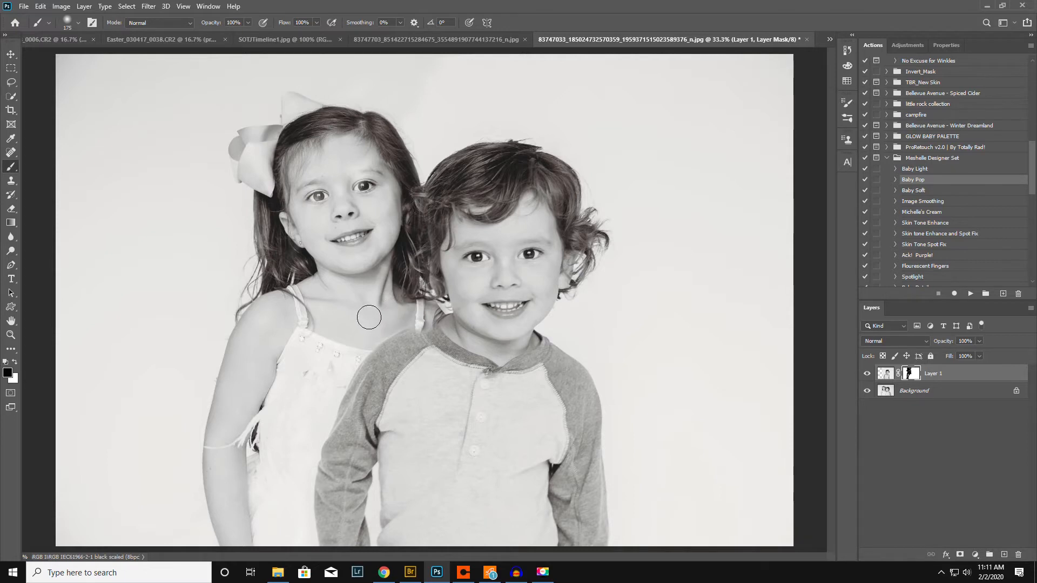
Step: Reduce the brush to 90 px and set the mask painting colour to black
key("x")
key("[")
key("[")
key("[")
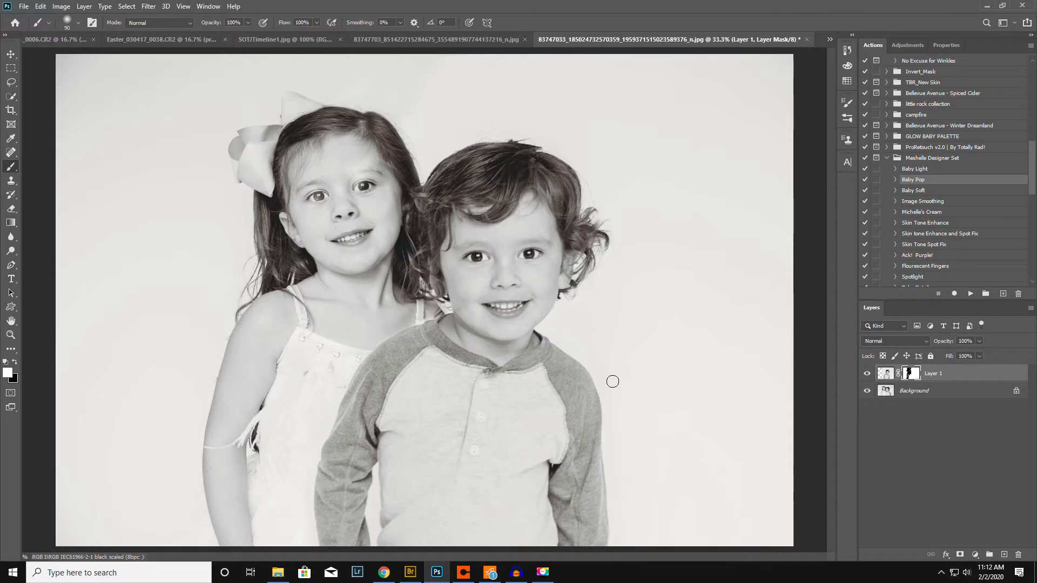
key("x")
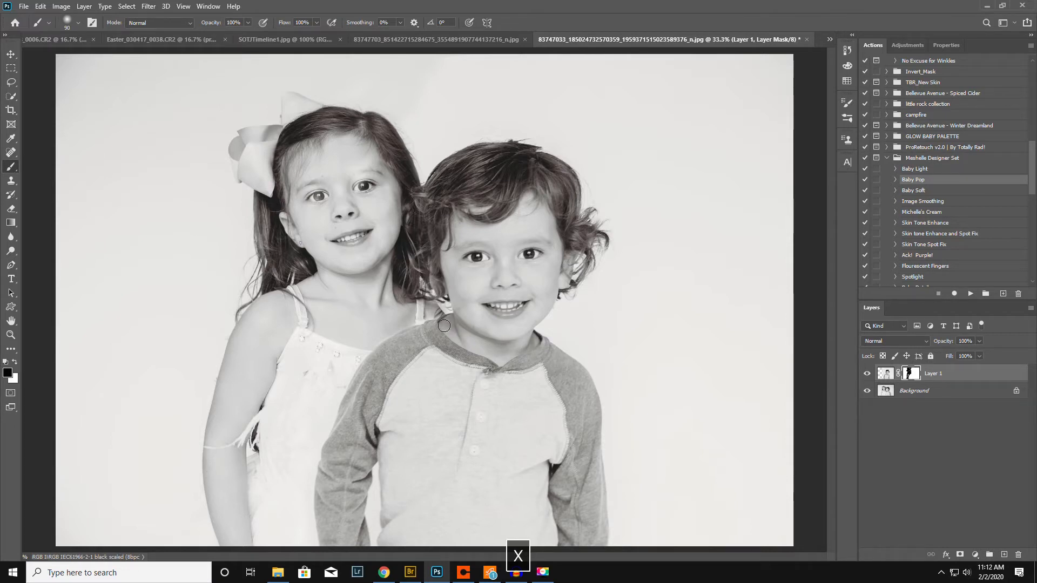
key("x")
key("x")
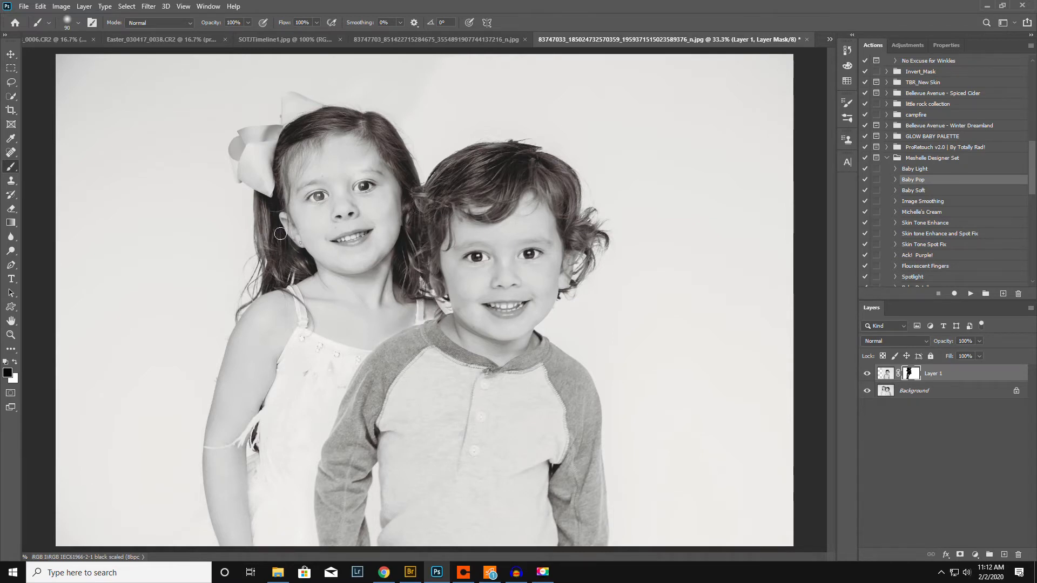
Step: Shift the boy's layer slightly closer to the girl and mask in black to reveal the covered edge of her hair
left_click(10, 54)
left_click_drag(441, 313, 434, 313)
left_click(11, 166)
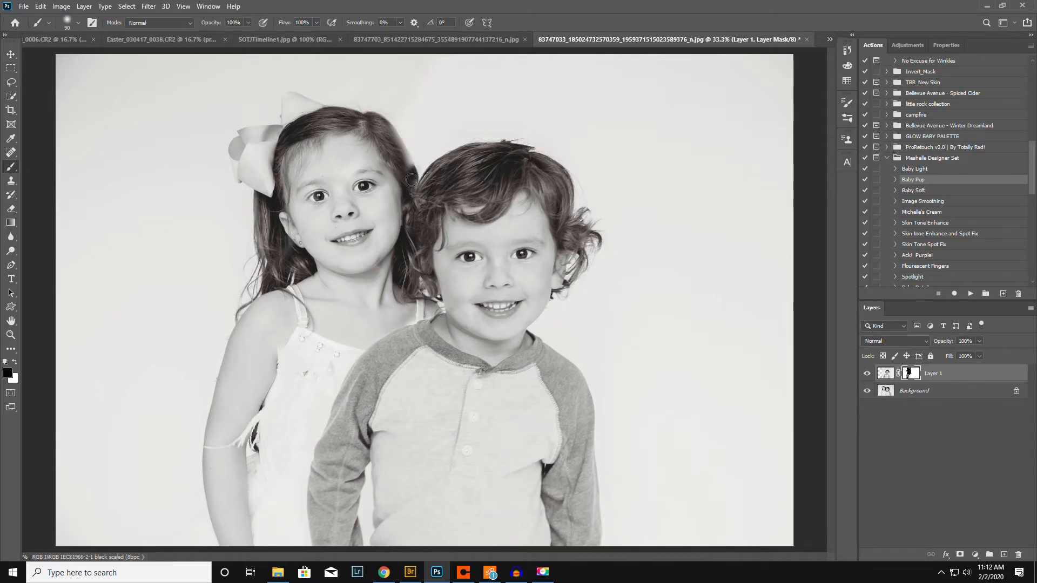
left_click_drag(417, 165, 387, 116)
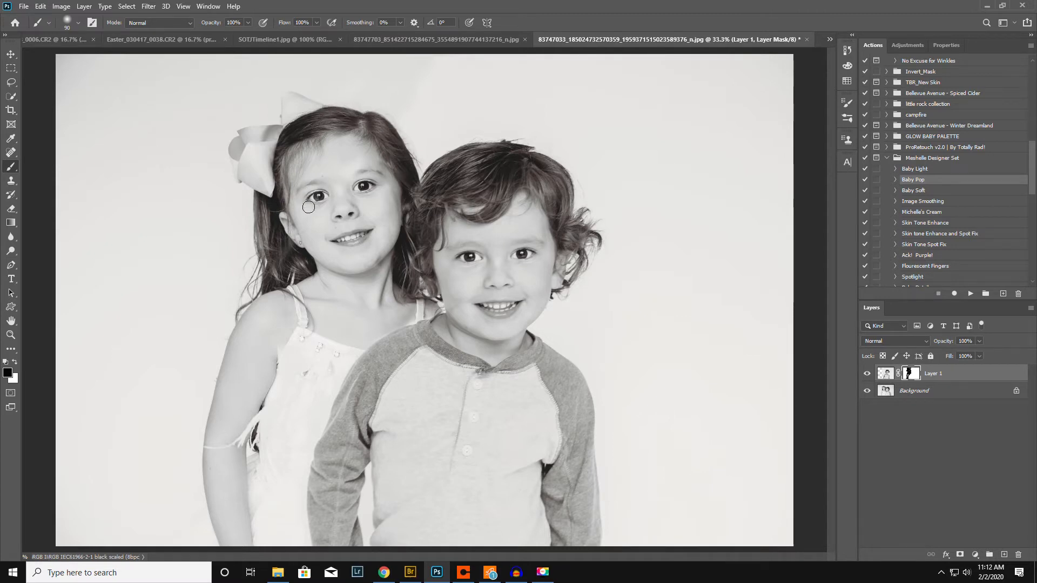
Step: Enlarge the brush to 1000 px for masking the open backdrop on the girl's outer side
key("bracketright")
key("bracketright")
key("bracketright")
key("bracketright")
key("bracketright")
key("bracketright")
key("bracketright")
key("bracketright")
key("bracketright")
key("bracketright")
key("bracketright")
key("bracketright")
key("bracketright")
key("bracketright")
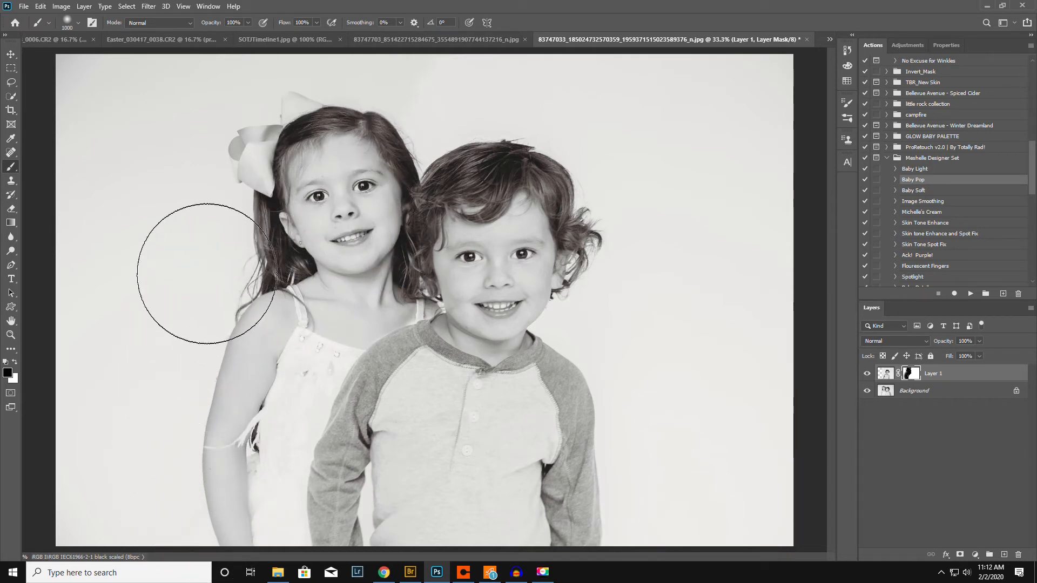
Step: Reduce the brush to 60 px for the gap between the boy's arm and torso, and switch the paint to white
key("bracketleft")
key("bracketleft")
key("bracketleft")
key("bracketleft")
key("bracketleft")
key("bracketleft")
key("bracketleft")
key("bracketleft")
key("bracketleft")
key("bracketleft")
key("bracketleft")
key("bracketleft")
key("bracketleft")
key("bracketleft")
key("bracketleft")
key("bracketleft")
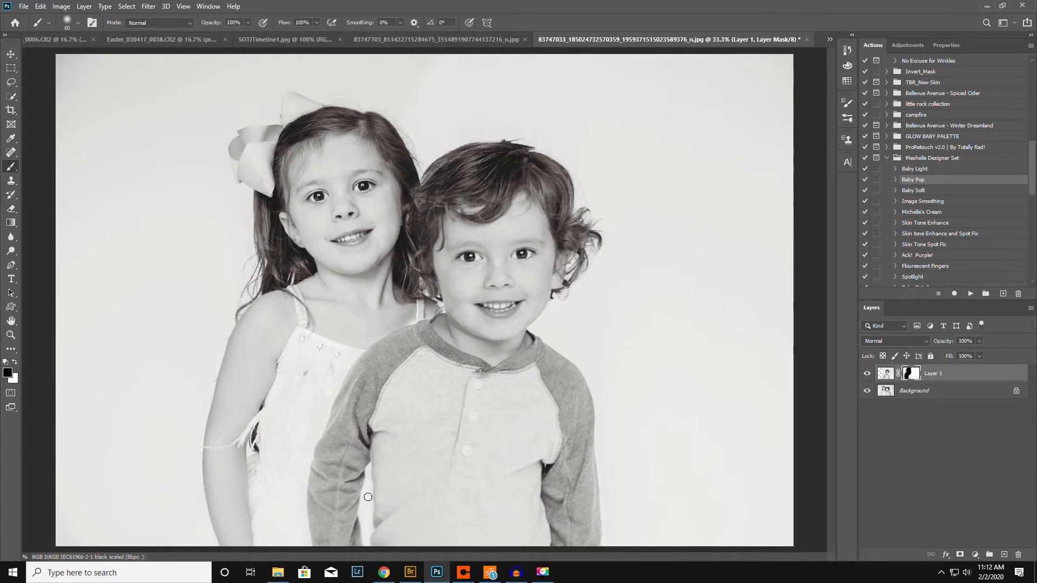
key("x")
Step: Toggle the visibility of Layer 1 to compare the composite with the original photo
left_click(868, 373)
left_click(867, 373)
left_click(867, 373)
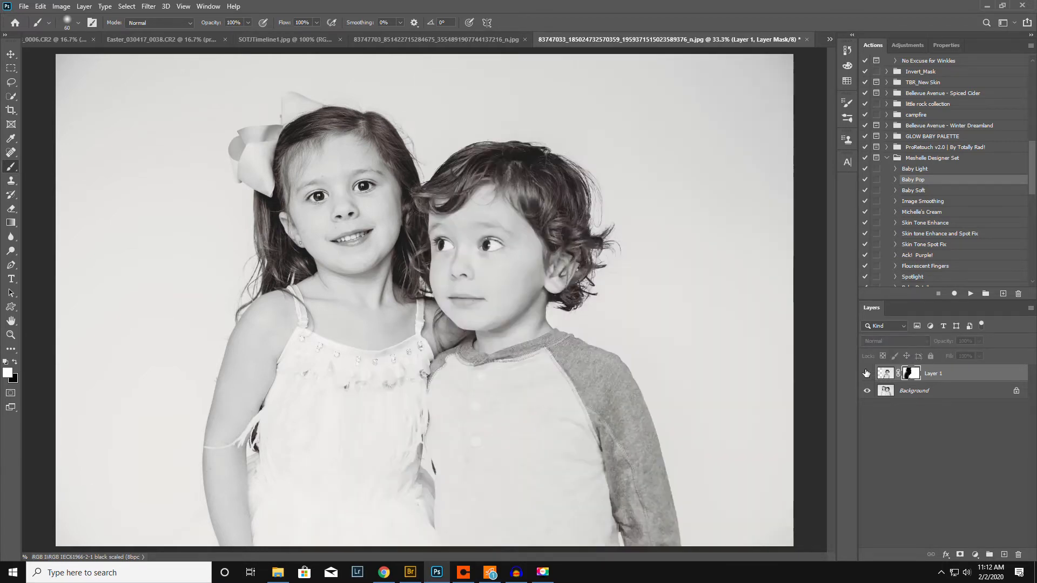
left_click(866, 373)
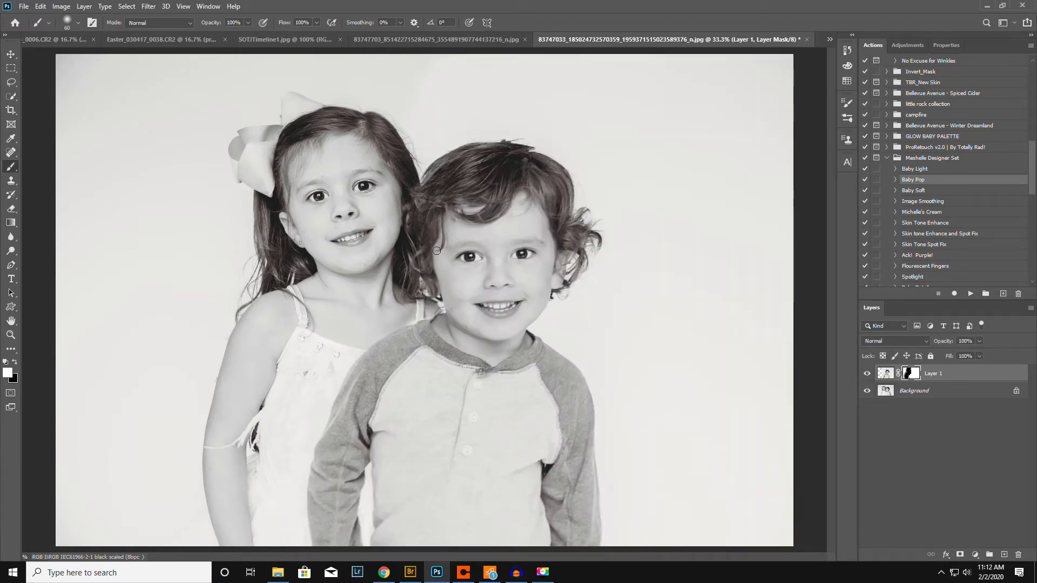
Step: Enlarge the brush to 100 px and paint white on the mask to restore the boy's hair next to the girl's
key("bracketright")
key("bracketright")
key("bracketright")
key("bracketright")
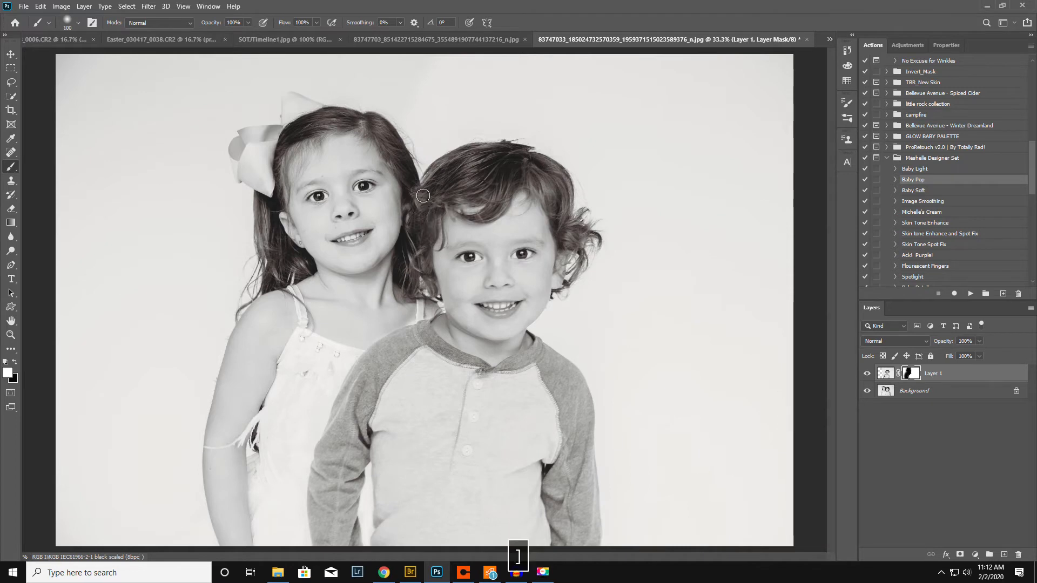
mouse_move(418, 214)
left_mouse_down()
mouse_move(413, 256)
mouse_move(426, 287)
mouse_move(420, 190)
mouse_move(439, 180)
left_mouse_up()
Step: Reduce the brush to 60 px and paint black to refine the girl's hair and the boy's shoulder edge where they meet
key("x")
key("bracketleft")
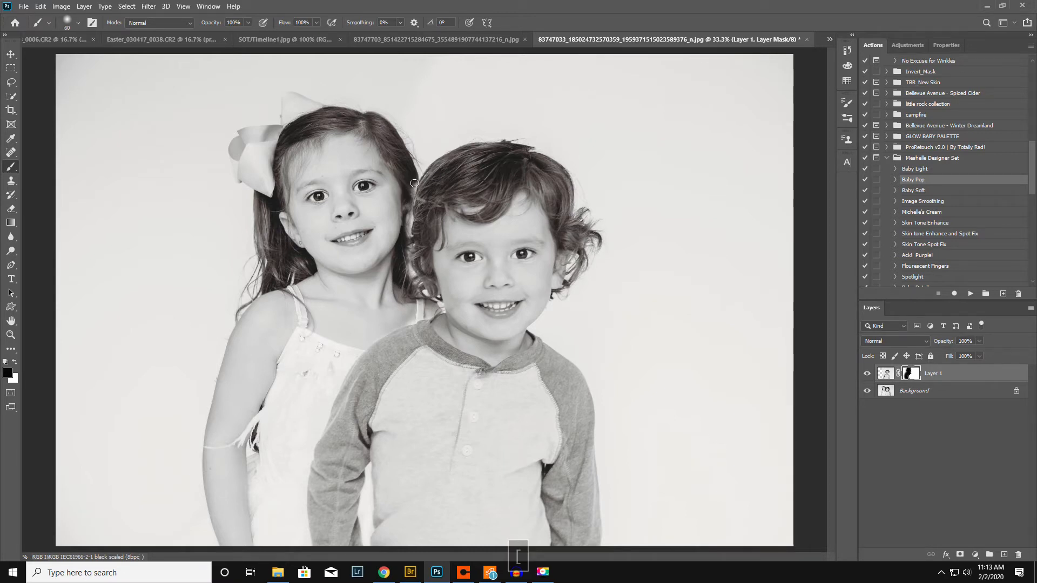
mouse_move(411, 195)
left_mouse_down()
mouse_move(411, 274)
mouse_move(404, 266)
left_mouse_up()
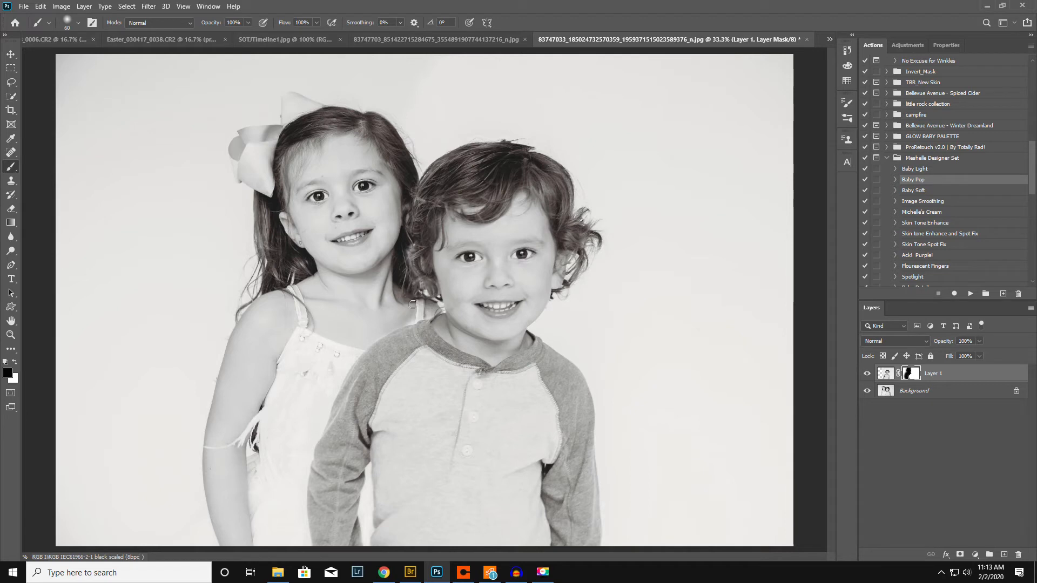
mouse_move(425, 315)
left_mouse_down()
mouse_move(366, 343)
mouse_move(386, 334)
left_mouse_up()
Step: Delete the masked boy layer from the two-children photo, and lasso loosely around only the boy's head in the solo portrait
key("Delete")
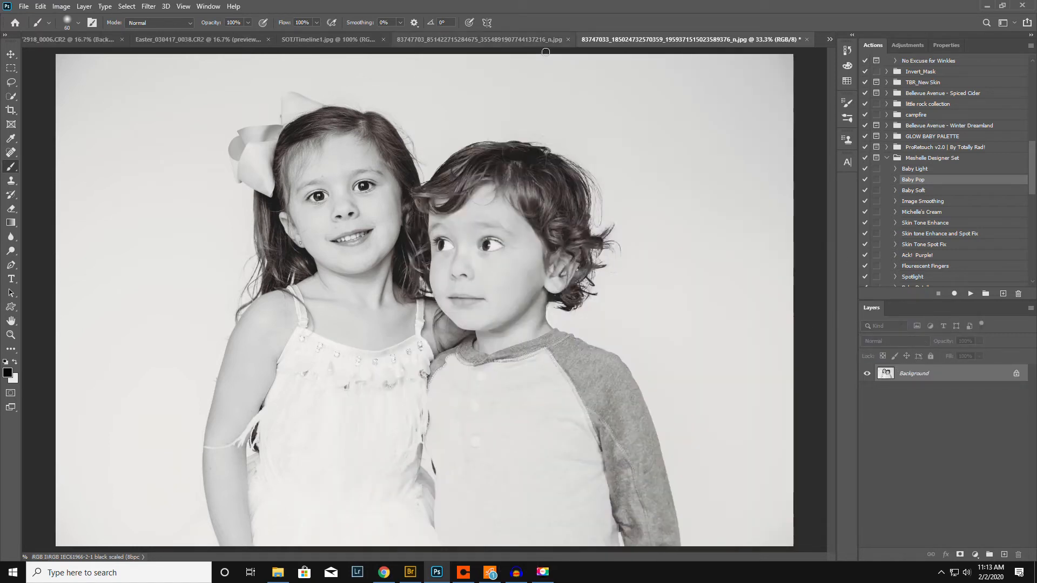
left_click(510, 41)
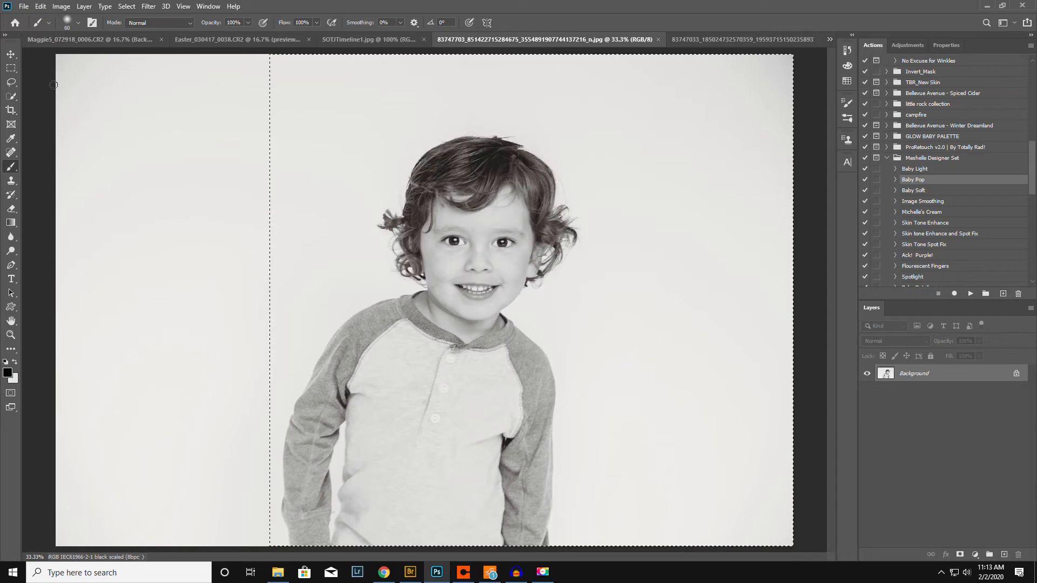
left_click(10, 82)
key("ctrl+d")
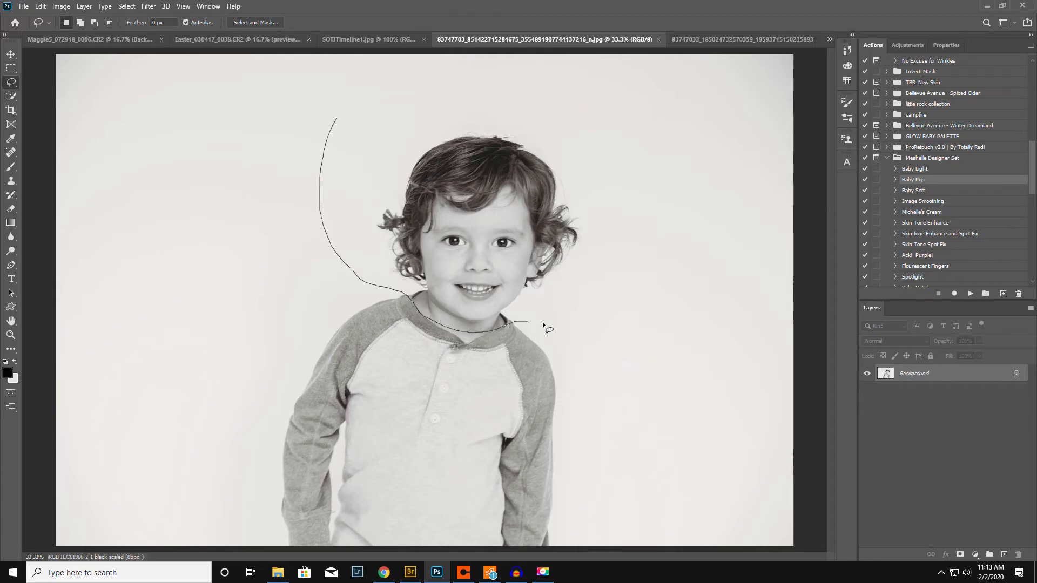
mouse_move(667, 245)
left_mouse_down()
mouse_move(683, 174)
mouse_move(616, 82)
mouse_move(483, 67)
mouse_move(336, 122)
left_mouse_up()
Step: Move the lassoed head into the two-children photo, rotate it slightly counterclockwise, and place it over the boy's original head
left_click(11, 55)
left_click_drag(533, 146, 565, 196)
left_click_drag(706, 356, 708, 323)
left_click_drag(499, 248, 497, 243)
key("Return")
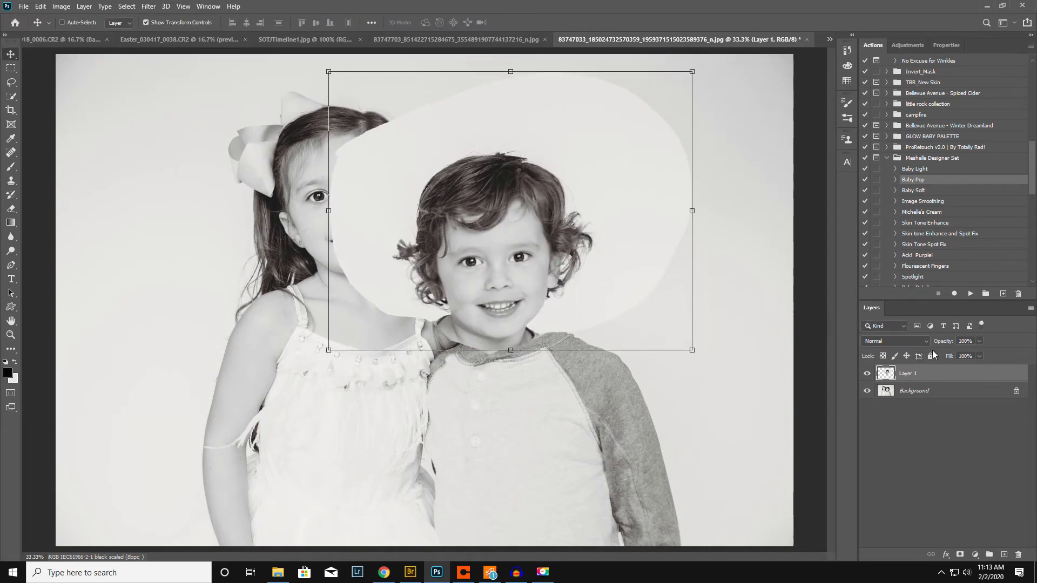
Step: Lower the head layer's opacity to 50%, scale it to 111.85%, and align it with the original head
left_click_drag(944, 342, 917, 358)
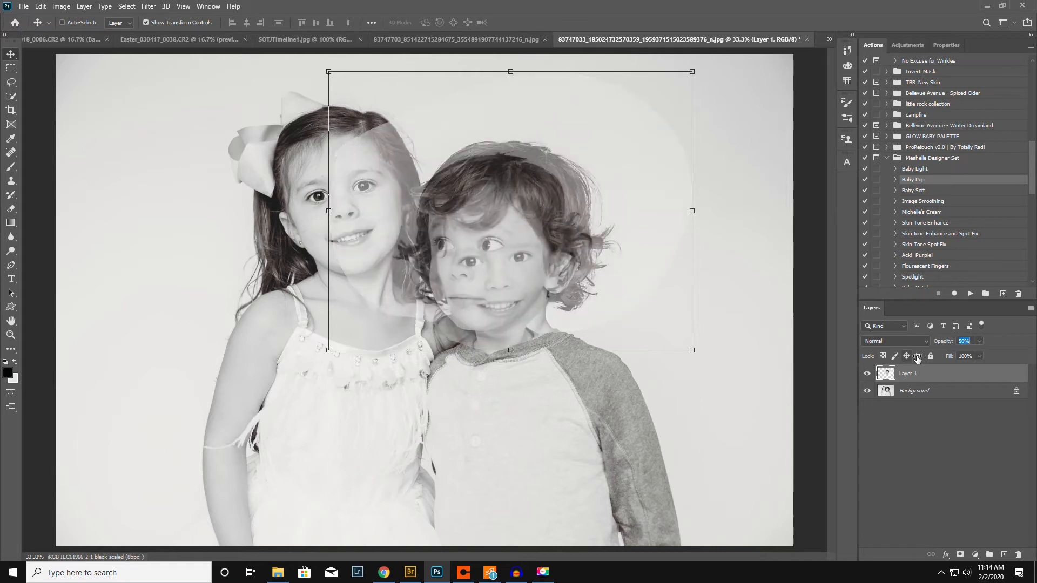
left_click_drag(502, 237, 506, 226)
left_click_drag(697, 337, 746, 365)
left_click_drag(619, 283, 607, 276)
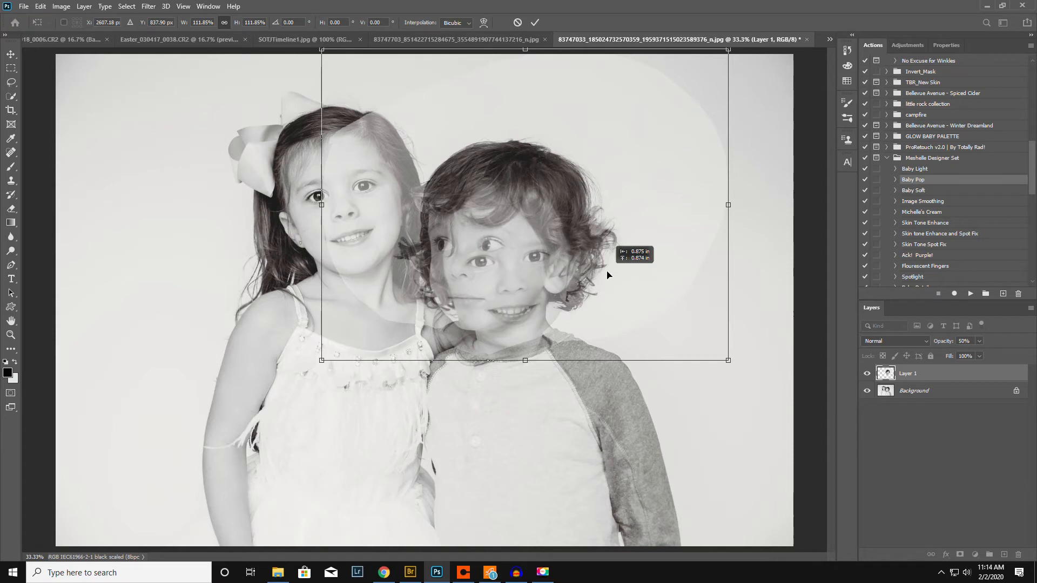
mouse_move(608, 275)
left_mouse_down()
mouse_move(589, 256)
mouse_move(603, 272)
left_mouse_up()
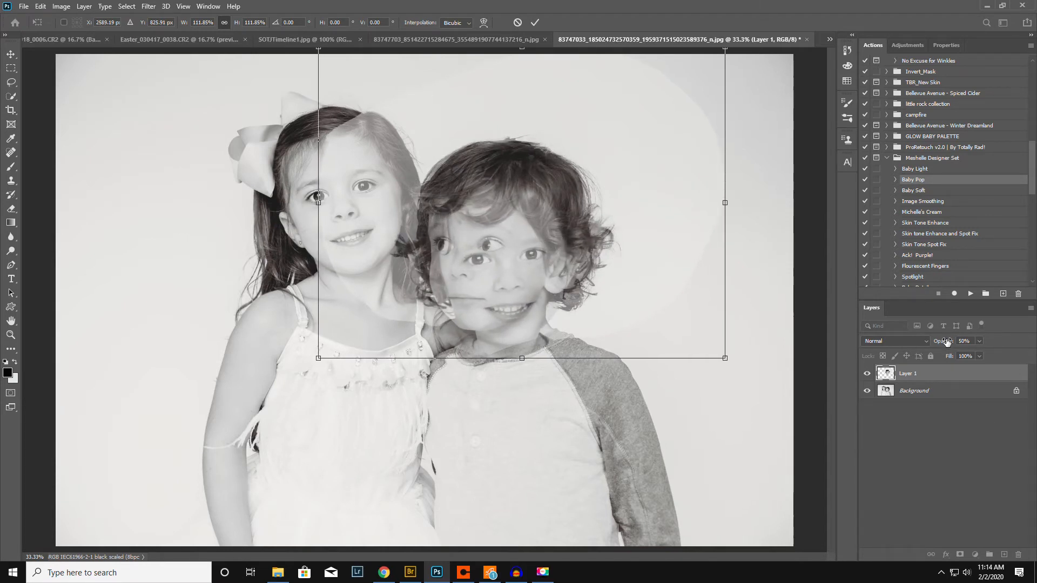
Step: Restore the head layer to 100% opacity, apply its transform, and add a layer mask
left_click_drag(946, 341, 1009, 352)
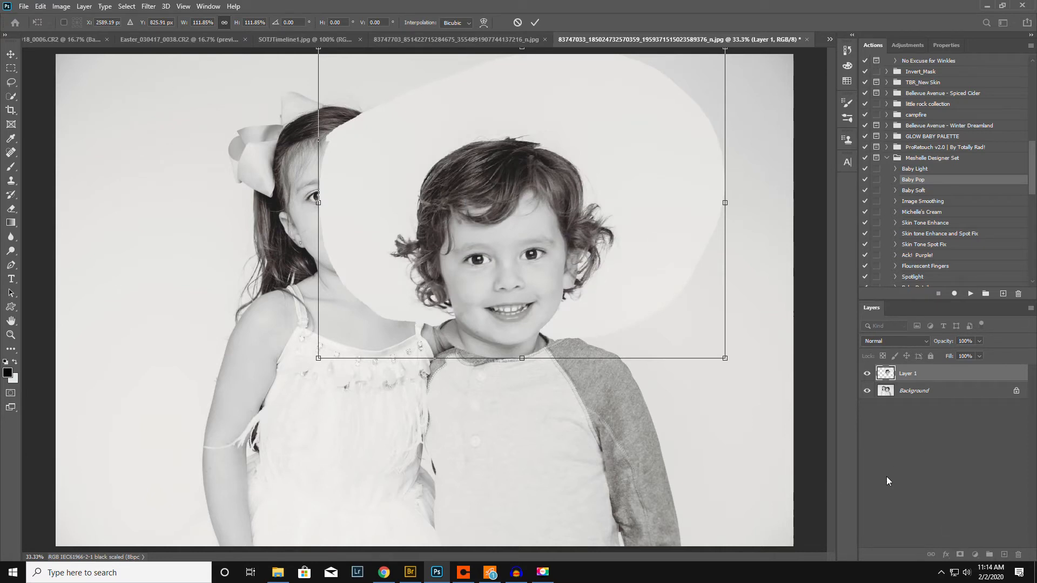
left_click(536, 23)
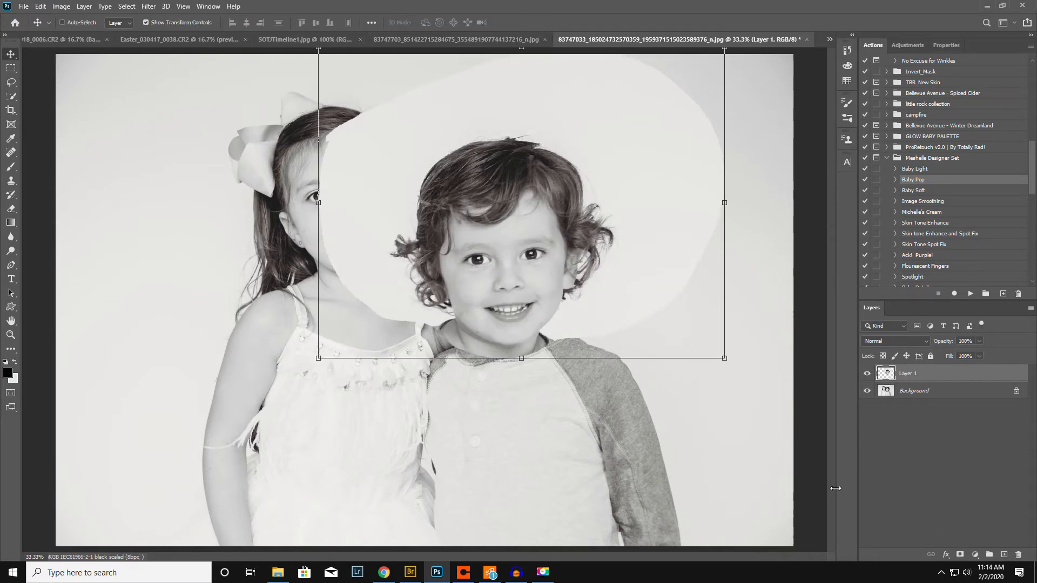
left_click(959, 555)
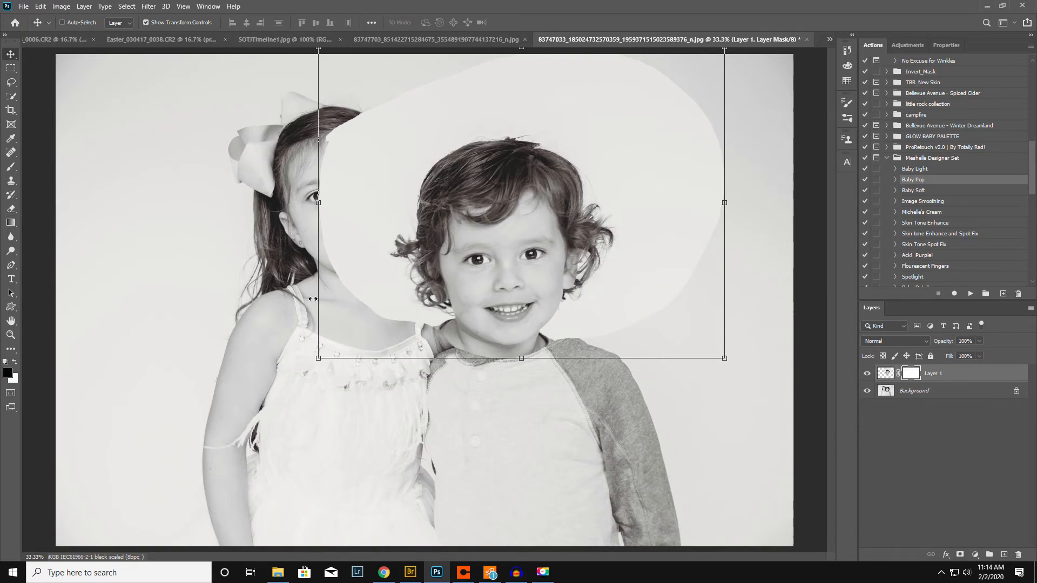
Step: Enlarge the brush to 150 px and paint black on the mask along the pasted patch's outer edge, away from the girl
left_click(11, 167)
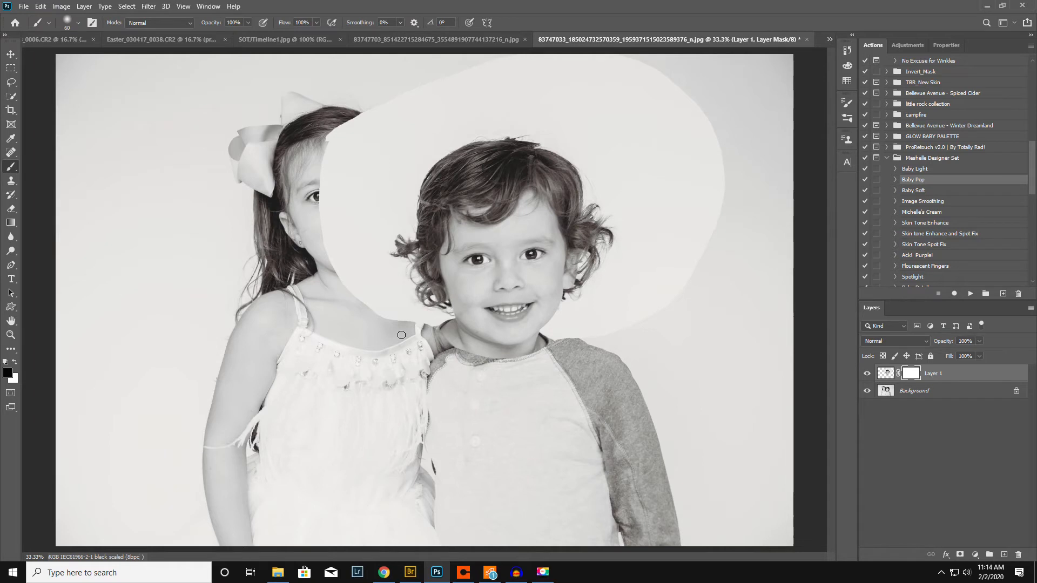
key("bracketright")
key("bracketright")
mouse_move(689, 277)
left_mouse_down()
mouse_move(722, 141)
mouse_move(719, 230)
mouse_move(707, 120)
mouse_move(660, 67)
mouse_move(557, 55)
mouse_move(448, 70)
mouse_move(559, 65)
mouse_move(648, 83)
mouse_move(691, 130)
left_mouse_up()
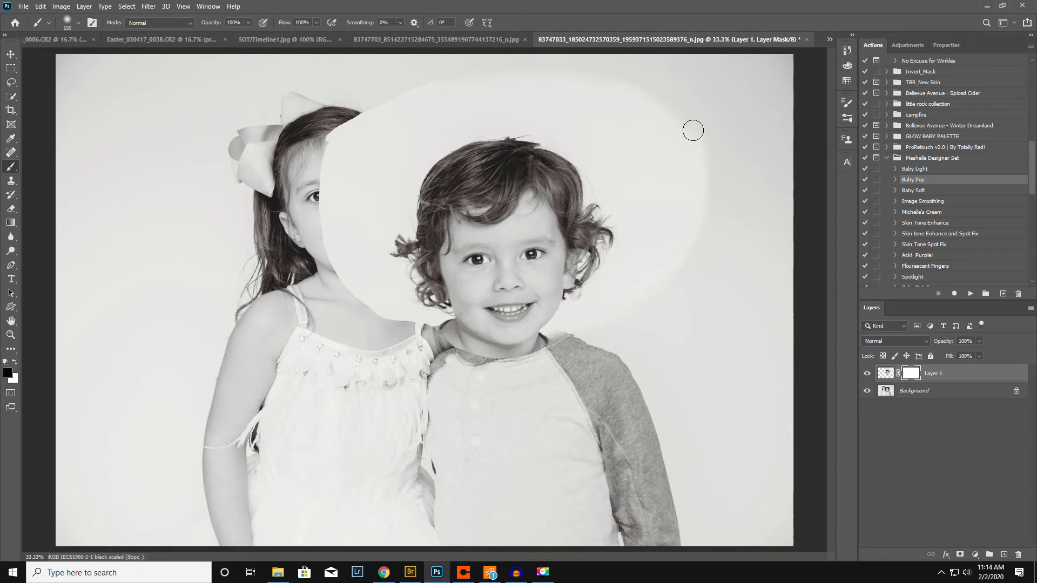
Step: Enlarge the brush to 500 px and mask out the patch's backdrop around the boy's head, revealing the girl's face
key("bracketright")
key("bracketright")
key("bracketright")
key("bracketright")
key("bracketright")
key("bracketright")
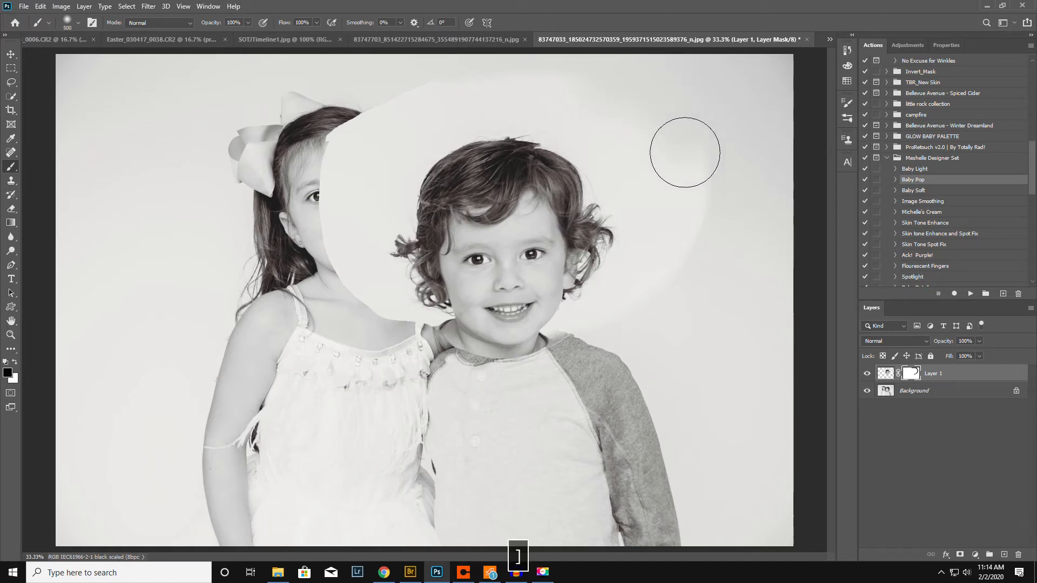
mouse_move(691, 137)
left_mouse_down()
mouse_move(688, 262)
mouse_move(641, 325)
mouse_move(615, 338)
mouse_move(650, 323)
mouse_move(681, 242)
mouse_move(673, 166)
mouse_move(638, 112)
mouse_move(504, 70)
mouse_move(418, 81)
mouse_move(332, 139)
mouse_move(315, 177)
mouse_move(318, 158)
mouse_move(319, 190)
mouse_move(341, 185)
mouse_move(332, 284)
mouse_move(363, 323)
mouse_move(346, 302)
left_mouse_up()
Step: Reduce the brush to 125 px and paint black below the boy's chin to reveal the original shirt collar
key("bracketleft")
key("bracketleft")
key("bracketleft")
key("bracketleft")
key("bracketleft")
key("bracketleft")
key("bracketleft")
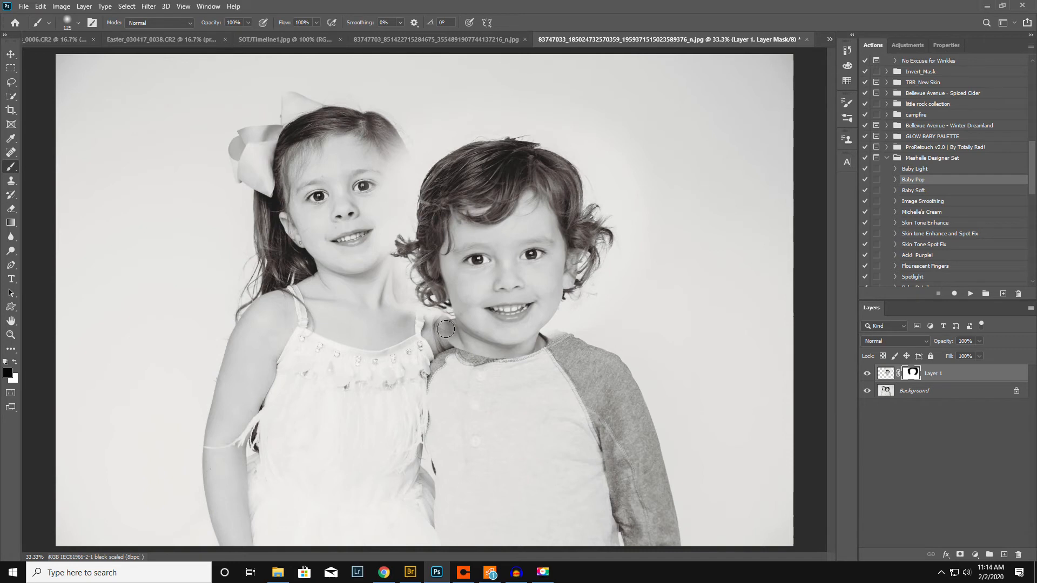
mouse_move(446, 345)
left_mouse_down()
mouse_move(512, 368)
mouse_move(562, 332)
left_mouse_up()
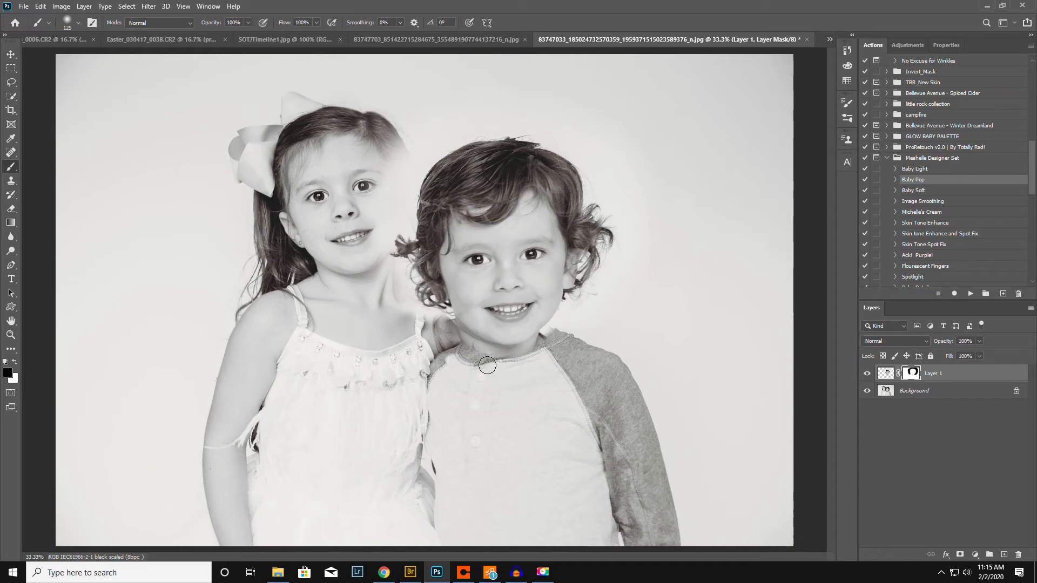
mouse_move(471, 357)
left_mouse_down()
mouse_move(460, 348)
mouse_move(517, 360)
mouse_move(561, 337)
mouse_move(528, 352)
left_mouse_up()
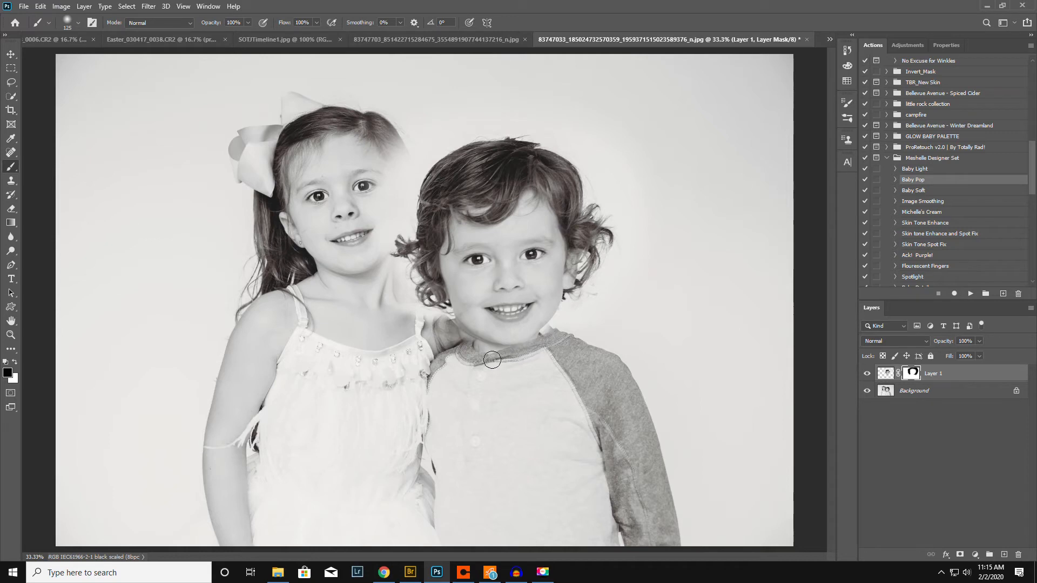
Step: Paint black on the mask to reveal the girl's hair, neck and strap beside the boy's curls
mouse_move(407, 309)
left_mouse_down()
mouse_move(375, 246)
mouse_move(379, 223)
mouse_move(397, 214)
mouse_move(405, 154)
mouse_move(393, 173)
mouse_move(379, 156)
mouse_move(366, 169)
mouse_move(340, 158)
mouse_move(390, 161)
mouse_move(376, 248)
mouse_move(386, 229)
mouse_move(384, 307)
left_mouse_up()
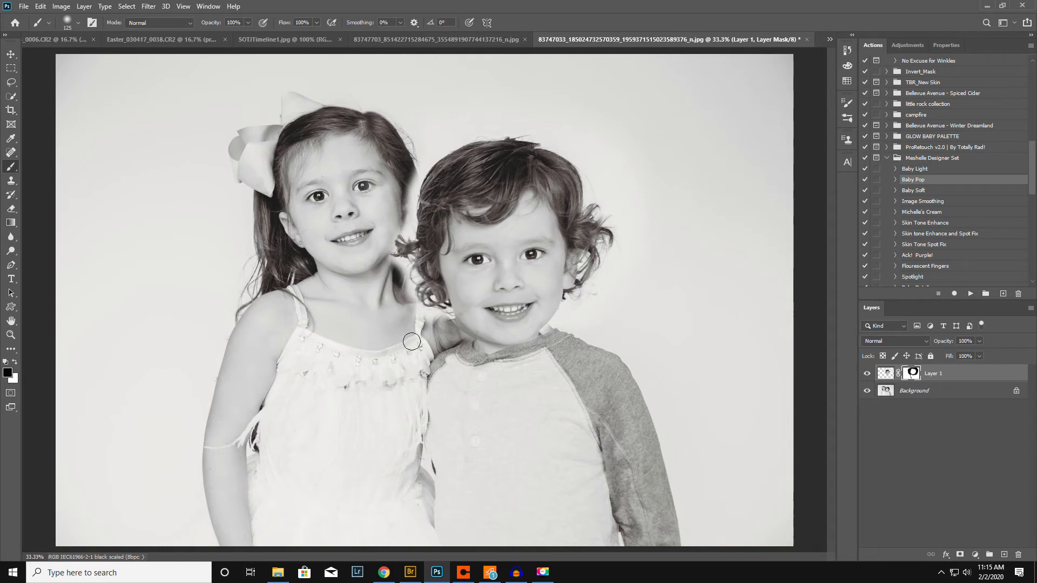
mouse_move(431, 320)
left_mouse_down()
mouse_move(400, 295)
mouse_move(382, 234)
mouse_move(403, 225)
mouse_move(420, 153)
left_mouse_up()
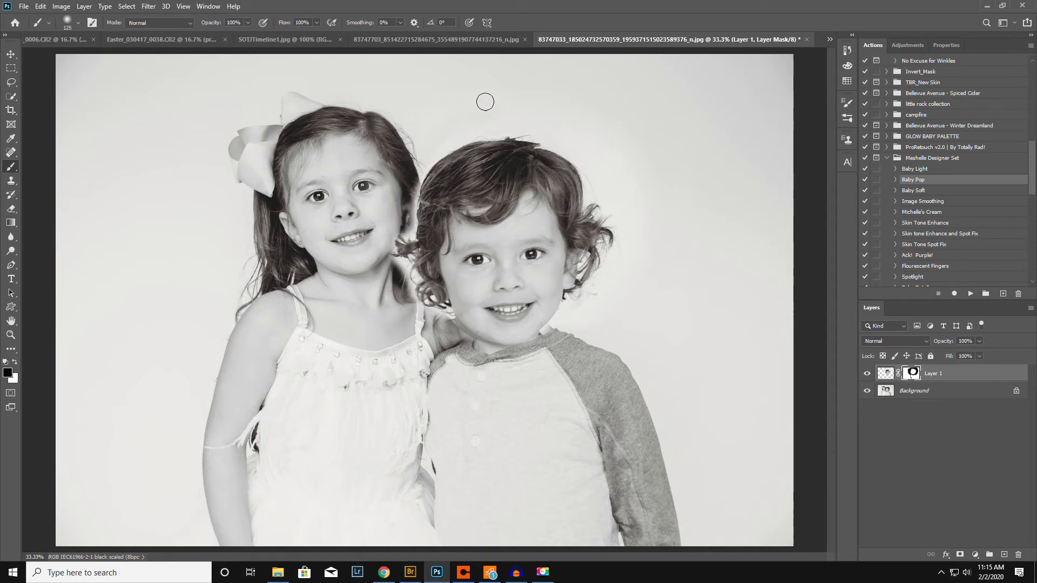
Step: Scale the boy's head layer down slightly, tilt it counterclockwise, and reposition it on his neck
left_click(9, 54)
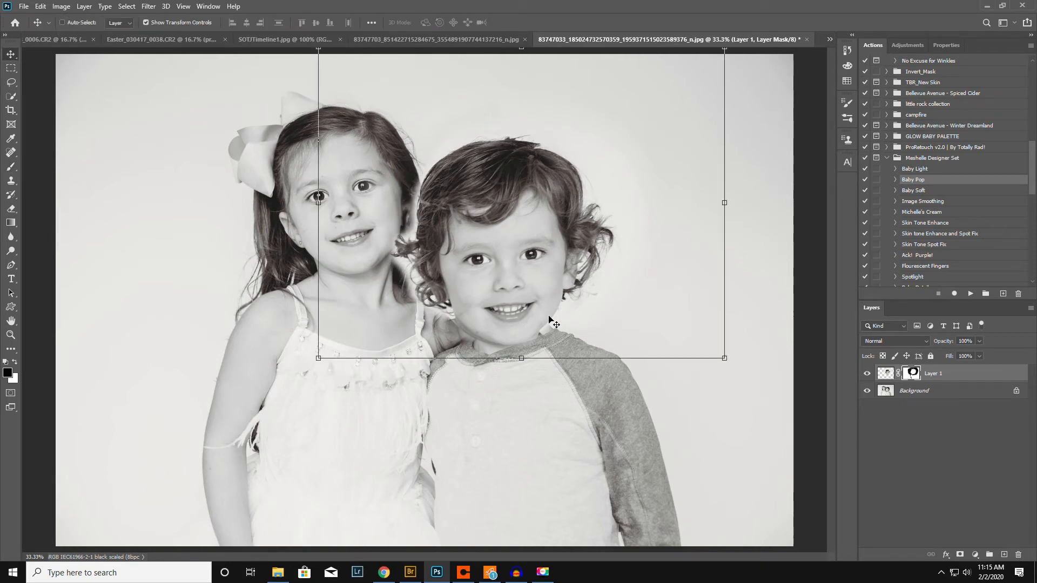
left_click_drag(725, 358, 699, 341)
mouse_move(565, 245)
left_mouse_down()
mouse_move(567, 256)
mouse_move(572, 222)
mouse_move(573, 255)
left_mouse_up()
left_click_drag(724, 358, 748, 335)
left_click_drag(597, 247, 594, 248)
key("Return")
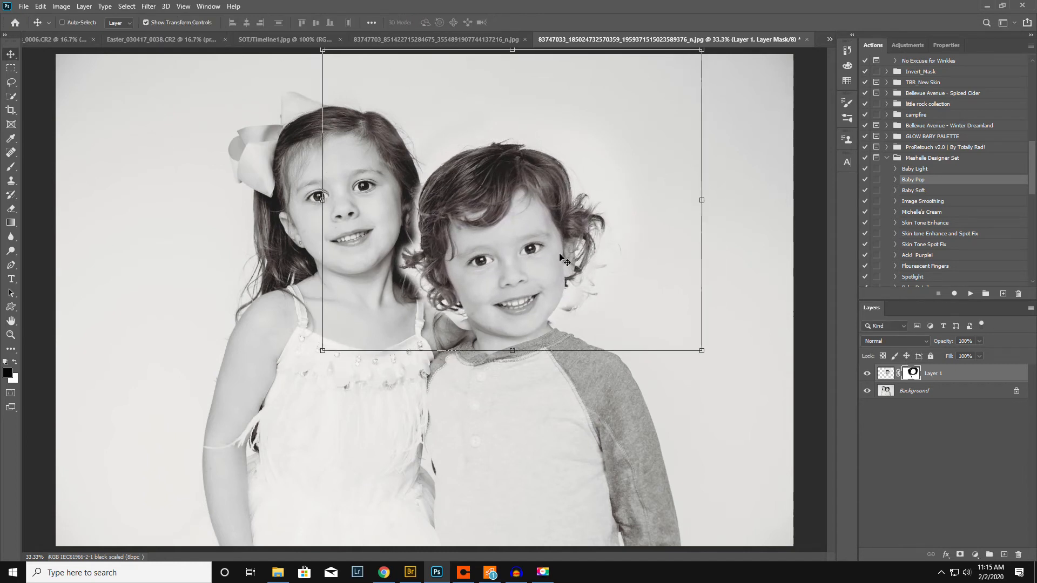
Step: Paint white on the mask beside the boy's outer curls to cover the remnants of his original hair
left_click(11, 167)
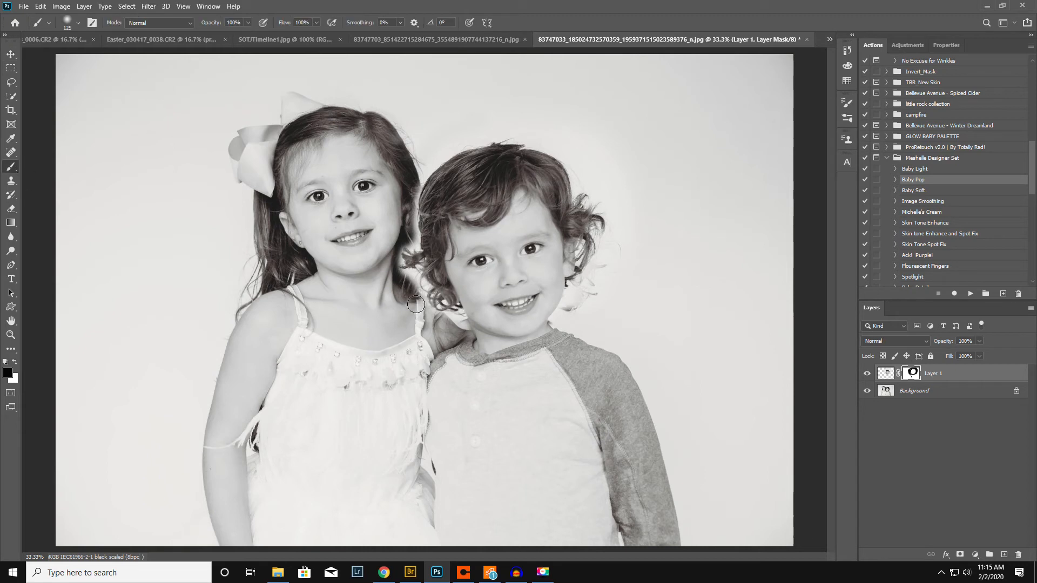
key("x")
mouse_move(567, 313)
left_mouse_down()
mouse_move(601, 290)
mouse_move(593, 283)
mouse_move(605, 265)
mouse_move(620, 272)
mouse_move(622, 228)
left_mouse_up()
Step: Paint black on the mask to reveal the girl's hair between the two heads, and return the paint to white
key("x")
mouse_move(413, 185)
left_mouse_down()
mouse_move(414, 249)
mouse_move(414, 201)
mouse_move(398, 258)
mouse_move(401, 277)
mouse_move(415, 277)
mouse_move(395, 266)
mouse_move(398, 255)
mouse_move(406, 279)
mouse_move(421, 286)
mouse_move(420, 314)
mouse_move(455, 322)
mouse_move(466, 342)
mouse_move(449, 362)
mouse_move(393, 275)
mouse_move(398, 316)
left_mouse_up()
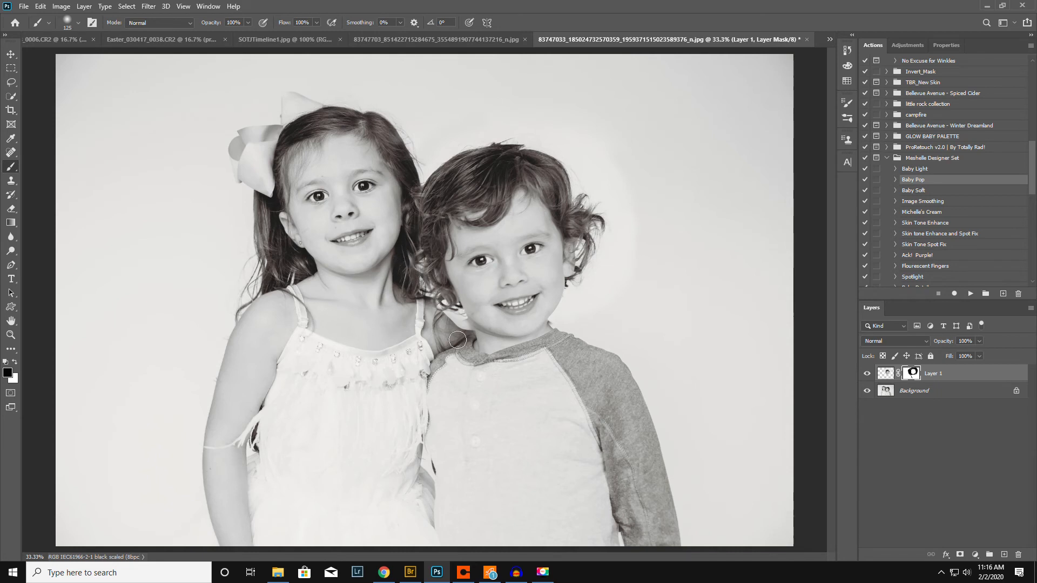
key("x")
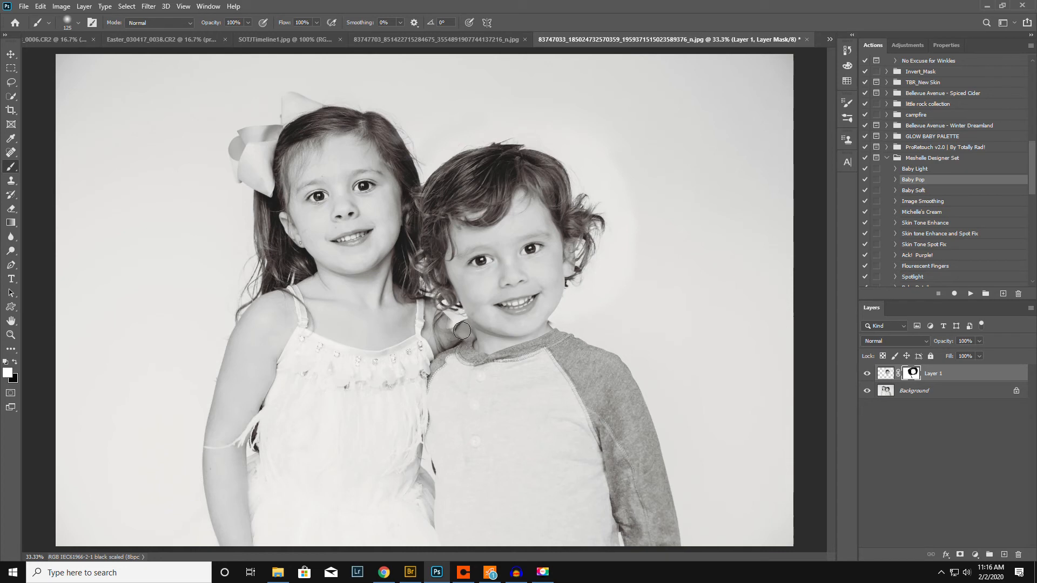
Step: Refine the mask with black and white paint where the boy's curls and neck meet the arm between the children, reducing the brush to 70 px
key("x")
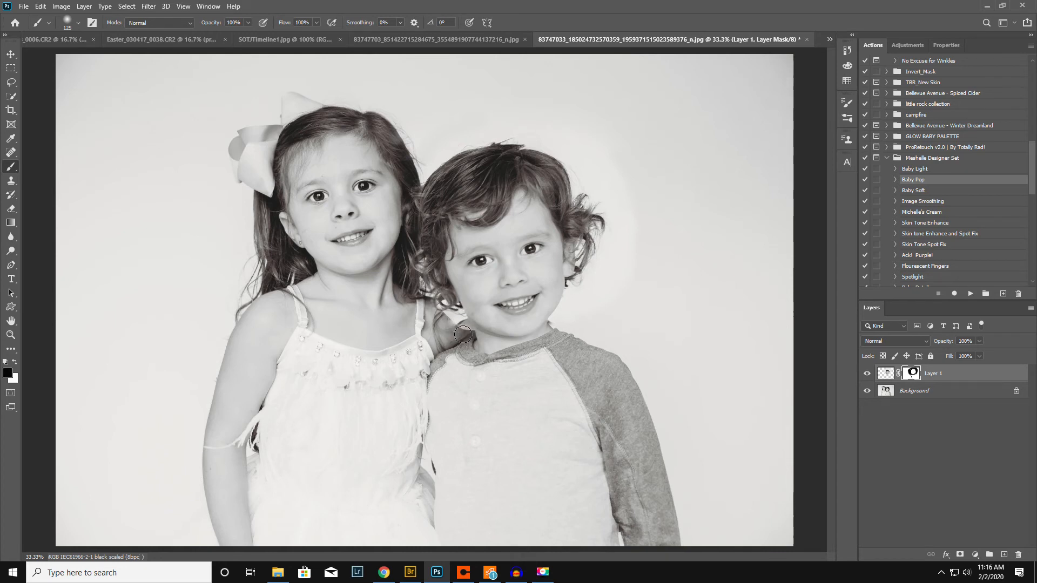
key("x")
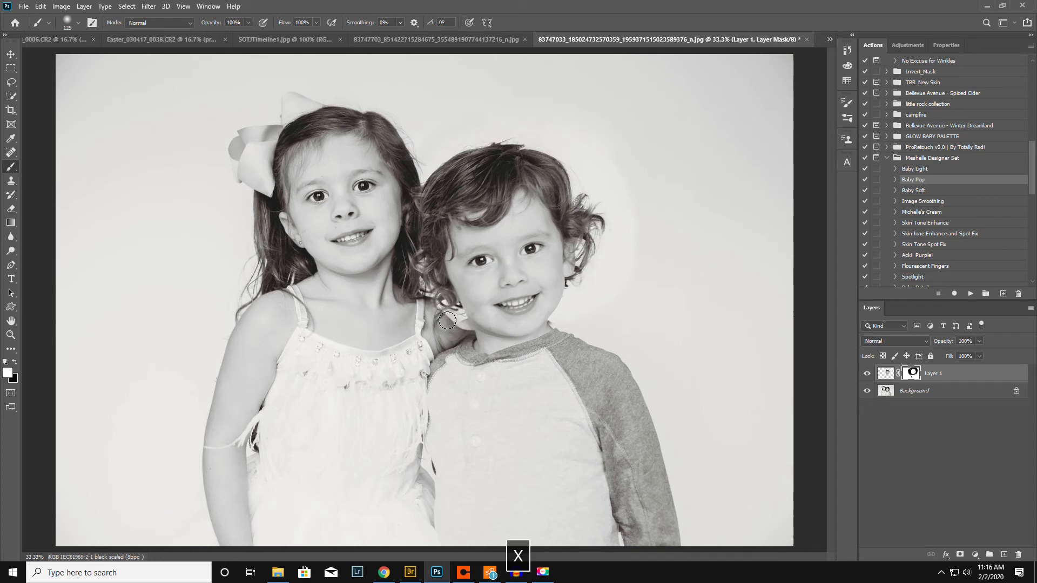
key("x")
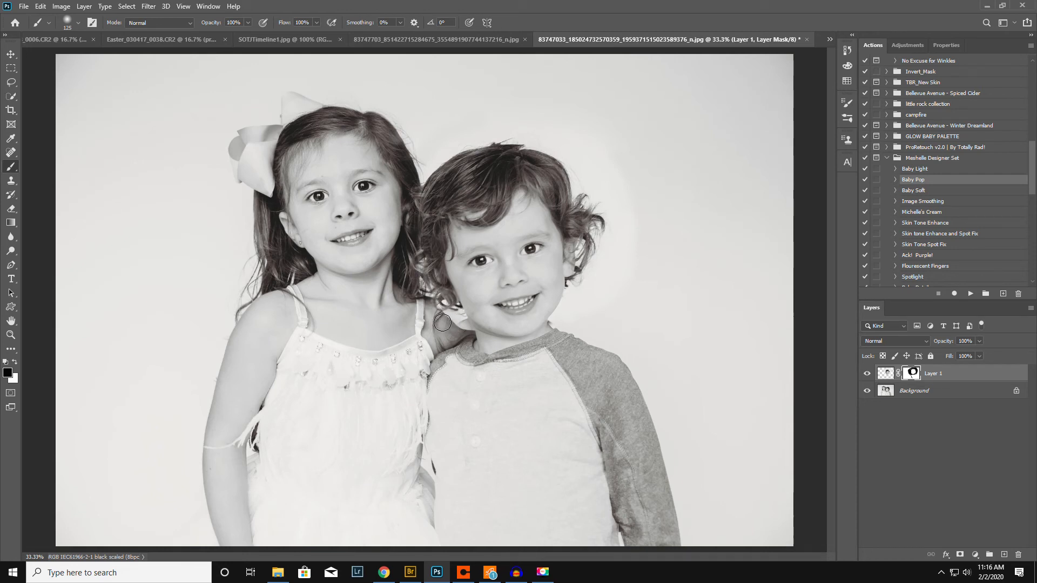
key("x")
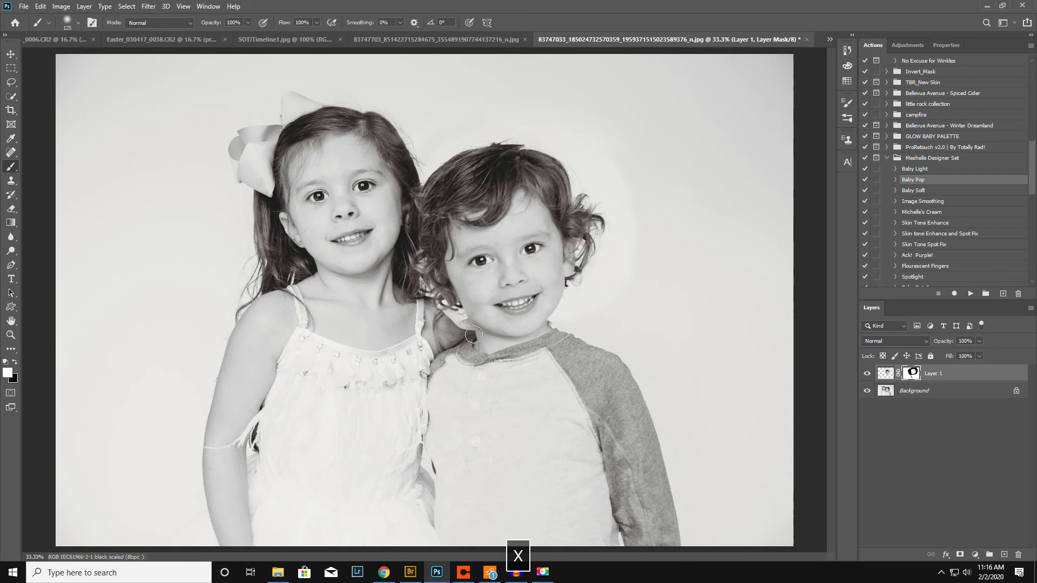
key("bracketleft")
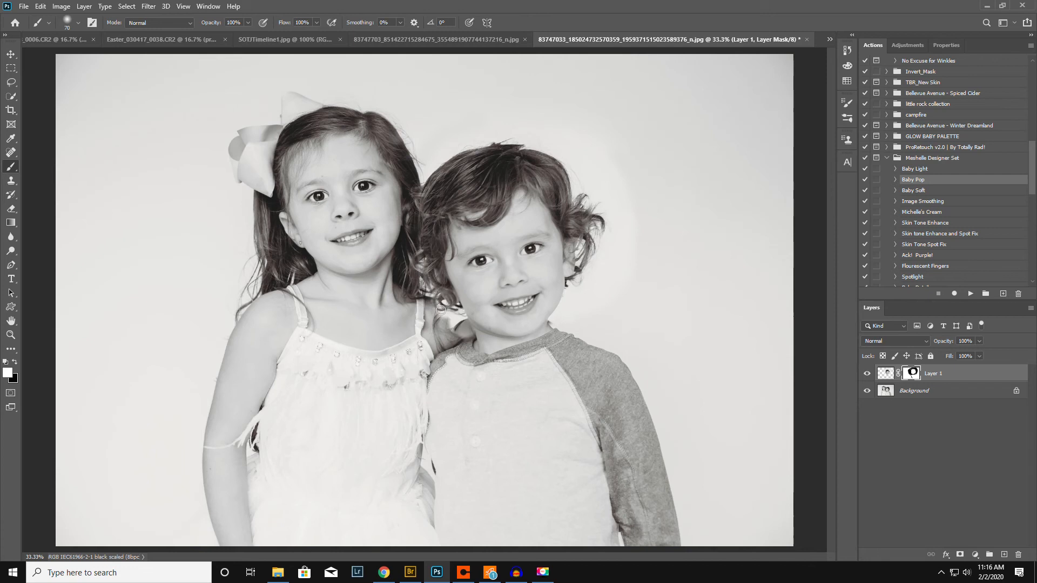
Step: Toggle the boy's head layer off and on repeatedly to compare the swapped head with the original
left_click(867, 373)
left_click(866, 374)
left_click(867, 373)
left_click(866, 374)
left_click(867, 374)
left_click(867, 374)
left_click(867, 374)
left_click(866, 374)
Step: Touch up the mask along the arm beside the boy's neck, alternating black and white paint
key("x")
key("x")
key("x")
left_click_drag(460, 337, 442, 320)
key("x")
Step: Rotate the boy's head layer clockwise about 3.3° and nudge it slightly toward the girl, comparing it with the original head
key("ctrl+t")
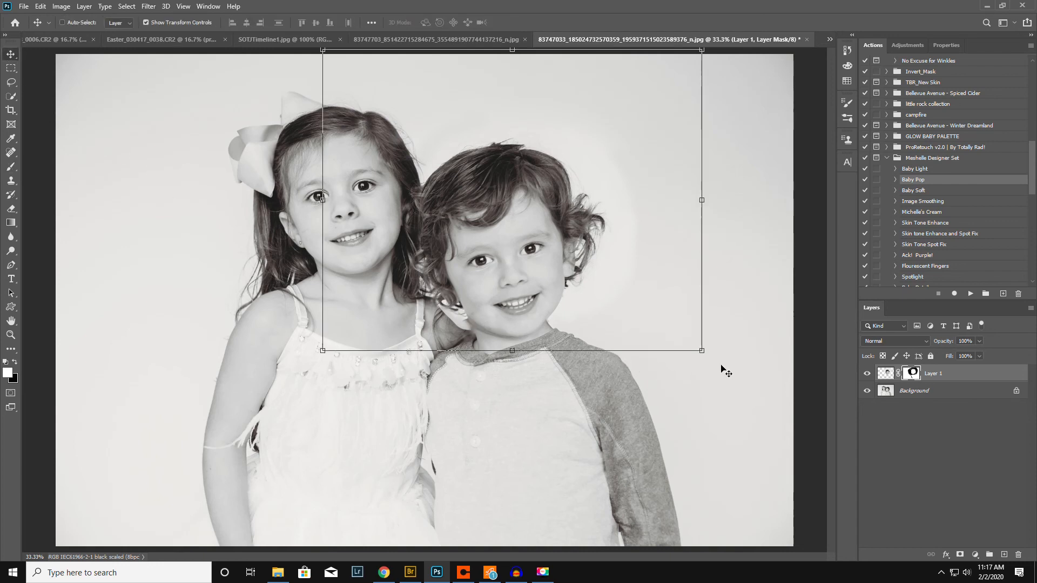
left_click_drag(713, 354, 703, 370)
left_click_drag(584, 307, 581, 308)
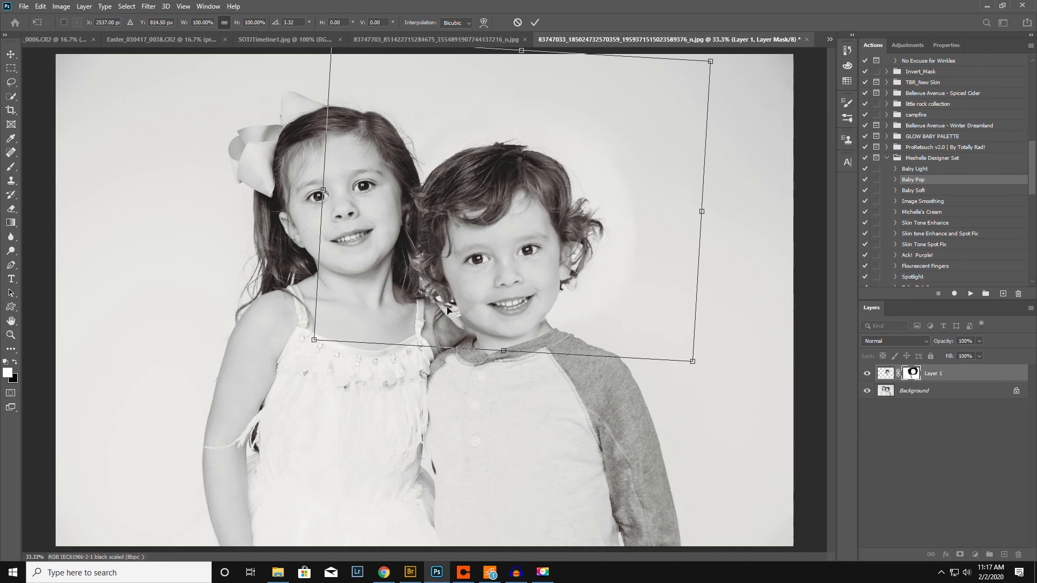
left_click(867, 373)
left_click(867, 373)
left_click(867, 374)
left_click(866, 373)
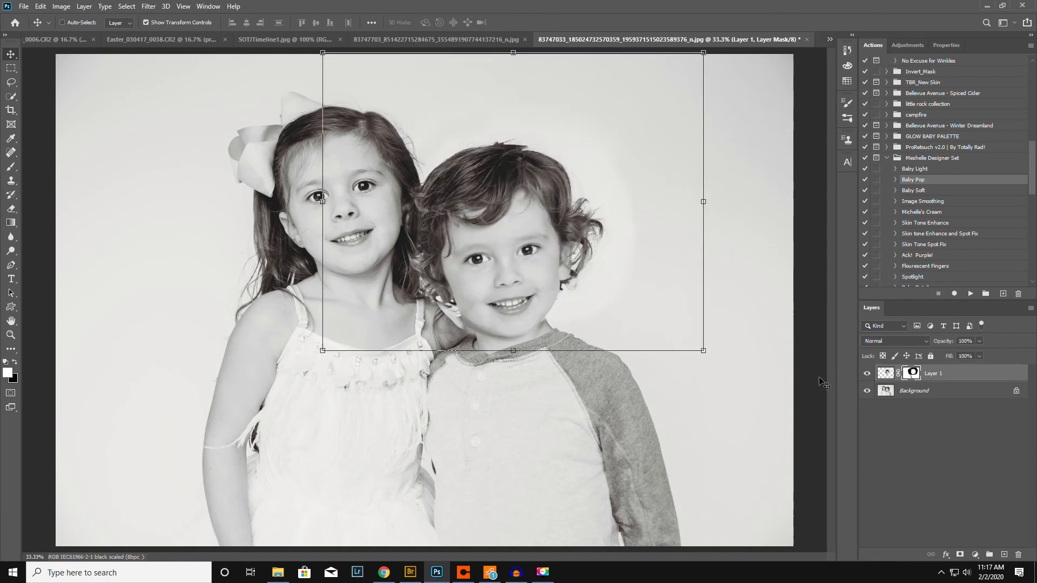
Step: Blend the rotated head's mask edges around the boy's neck and collar with the 70 px brush, alternating black and white paint
left_click(11, 167)
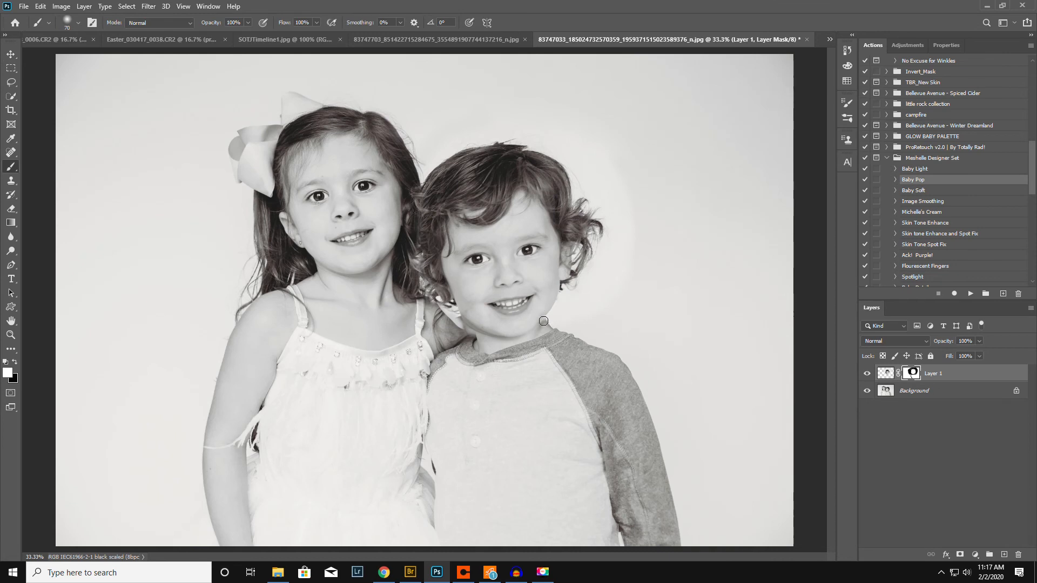
key("x")
key("x")
key("x")
key("x")
key("x")
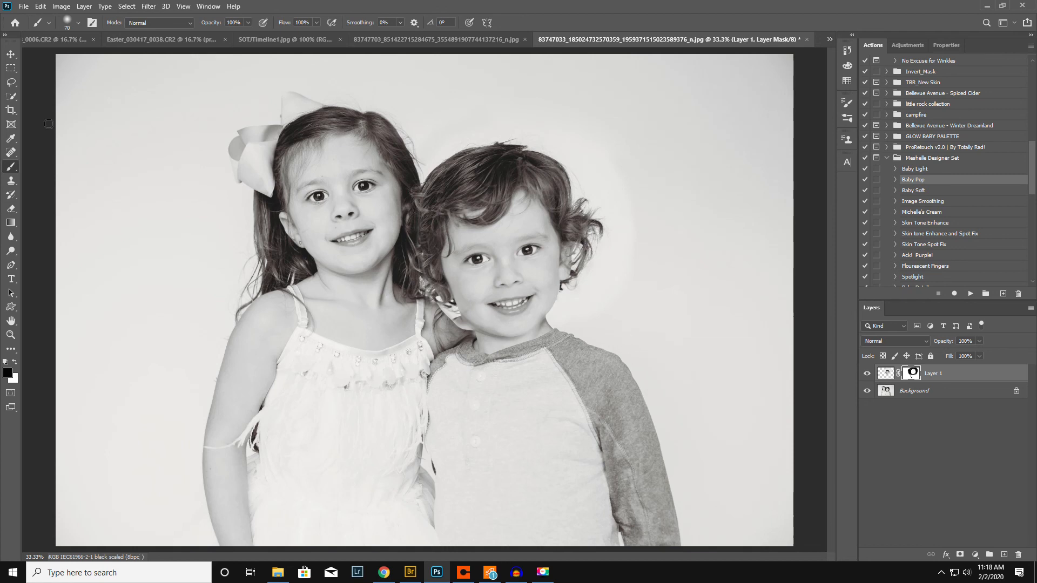
Step: Move the boy's head layer closer to the girl and rotate it counterclockwise about 2.9°
left_click(11, 54)
left_click_drag(432, 258, 417, 255)
left_click(695, 358)
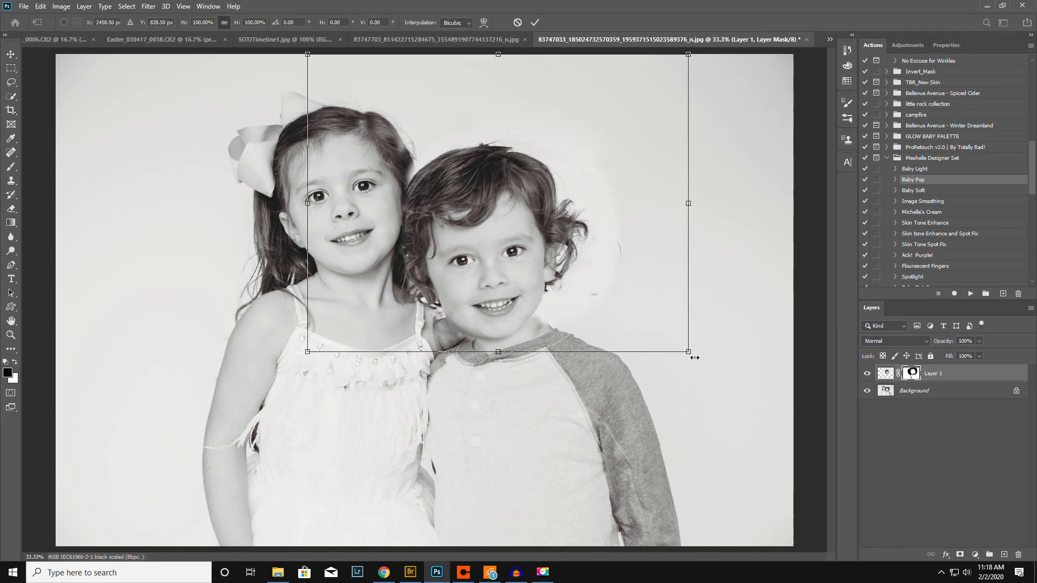
mouse_move(693, 361)
left_mouse_down()
mouse_move(711, 355)
mouse_move(702, 352)
left_mouse_up()
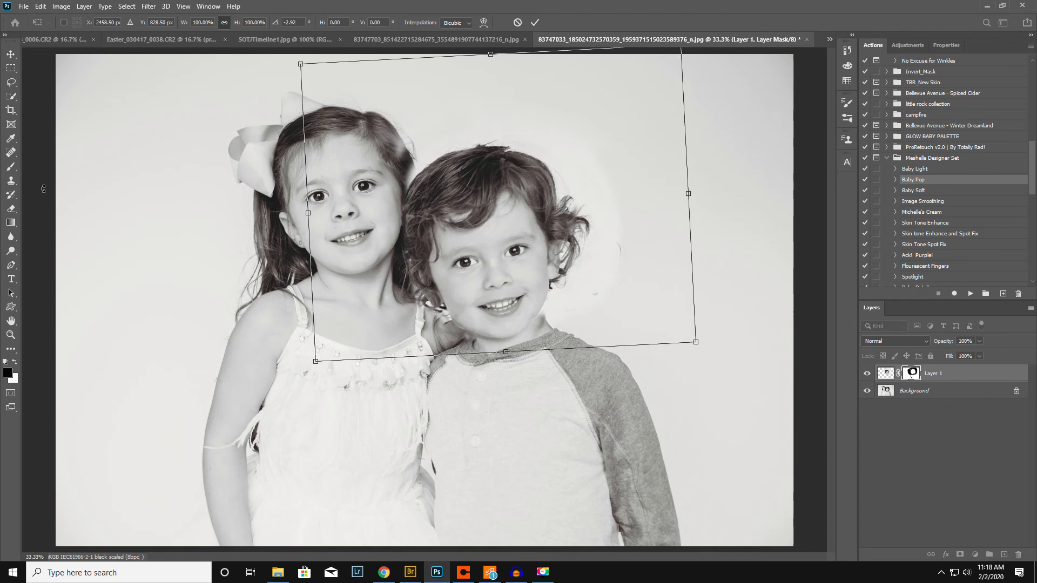
Step: Paint black and white on the mask below the boy's outer curls to clean up the edge beside his neck down to the collar
left_click(11, 168)
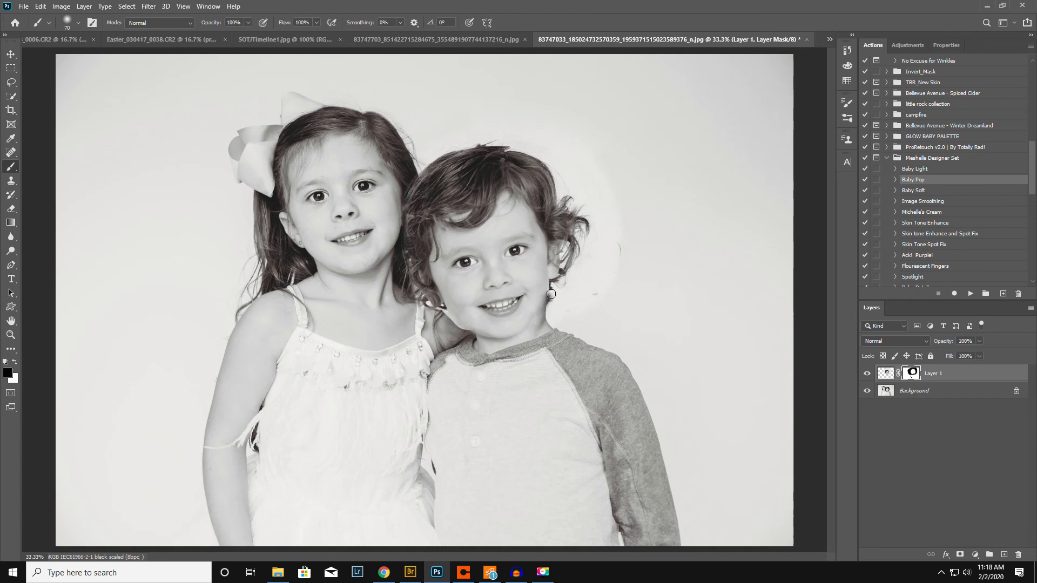
key("x")
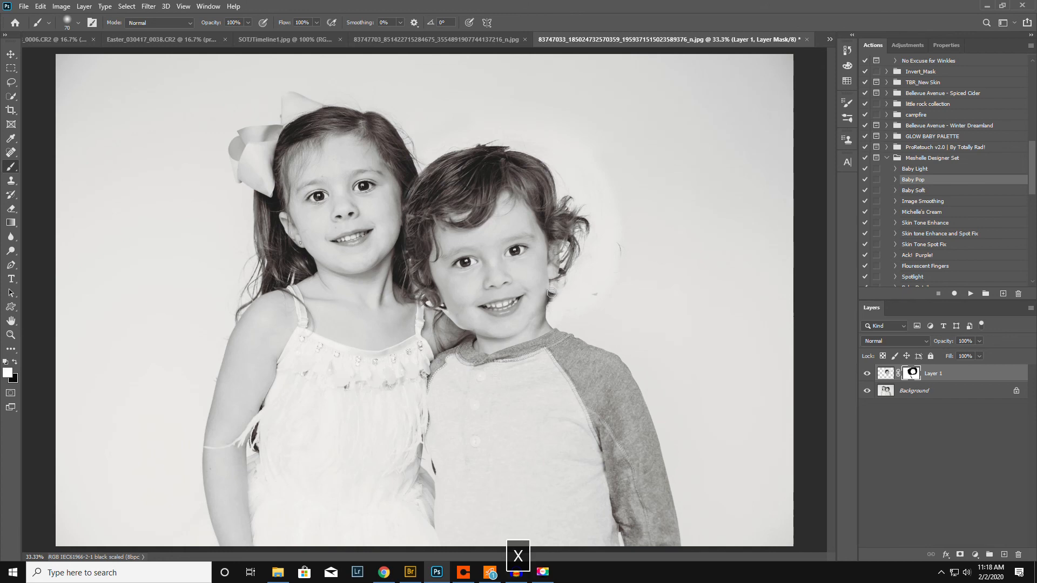
mouse_move(554, 294)
left_mouse_down()
mouse_move(544, 330)
mouse_move(562, 334)
left_mouse_up()
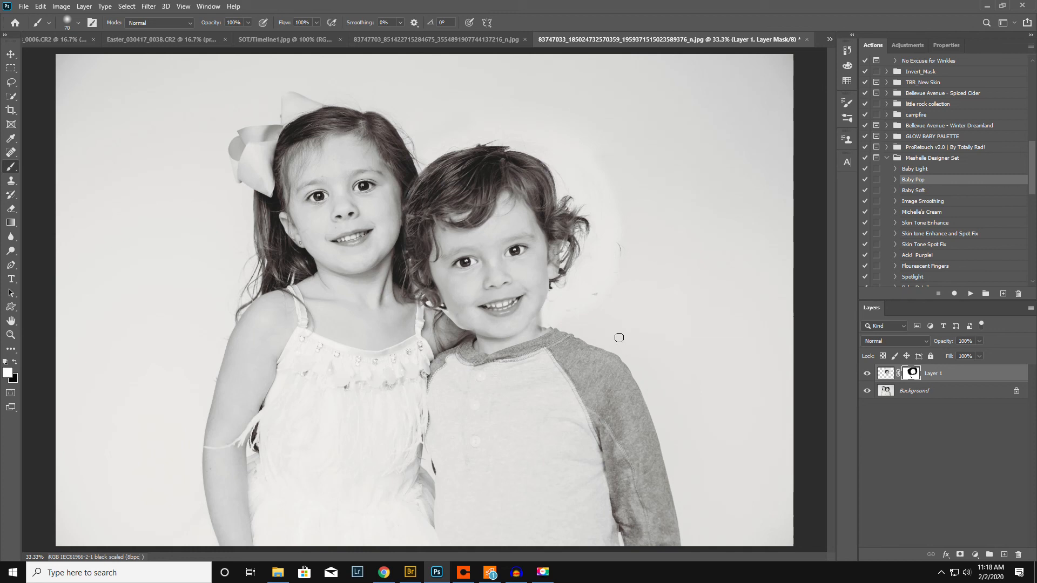